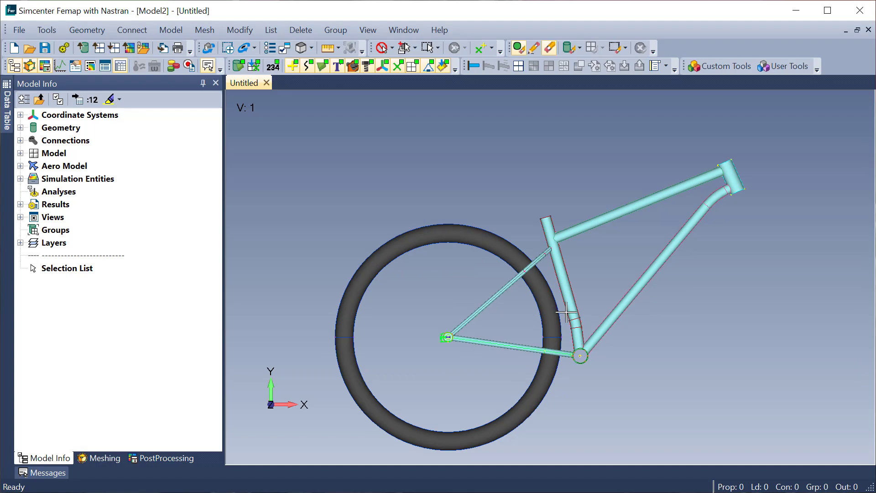
# Delete the rear wheel solid from the bicycle model.
pyautogui.moveTo(566, 313); pyautogui.dragTo(610, 346, button='middle')
pyautogui.scroll(2, 561, 410)
pyautogui.scroll(2, 611, 386)
pyautogui.scroll(-1, 458, 396)
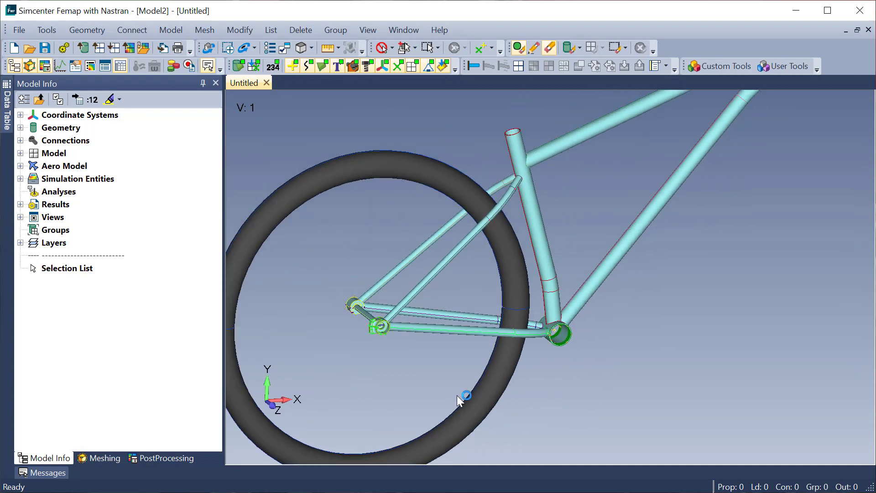
pyautogui.scroll(-1, 458, 396)
pyautogui.scroll(-1, 501, 297)
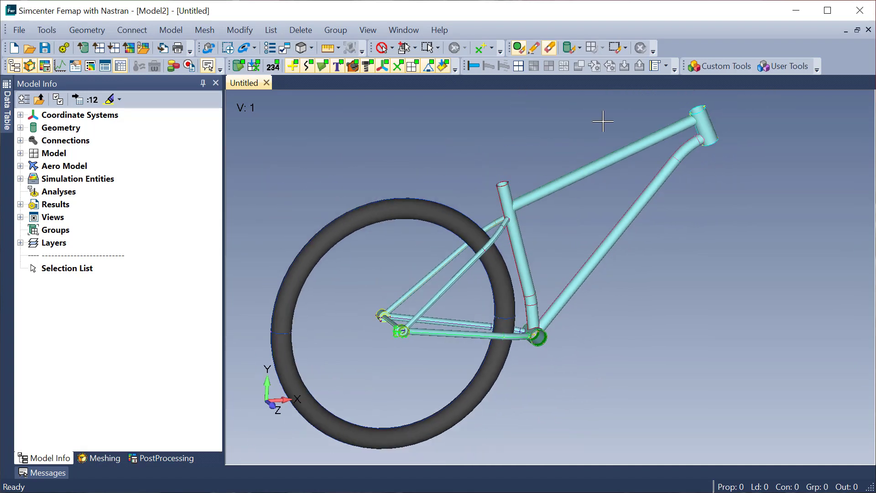
pyautogui.scroll(1, 401, 324)
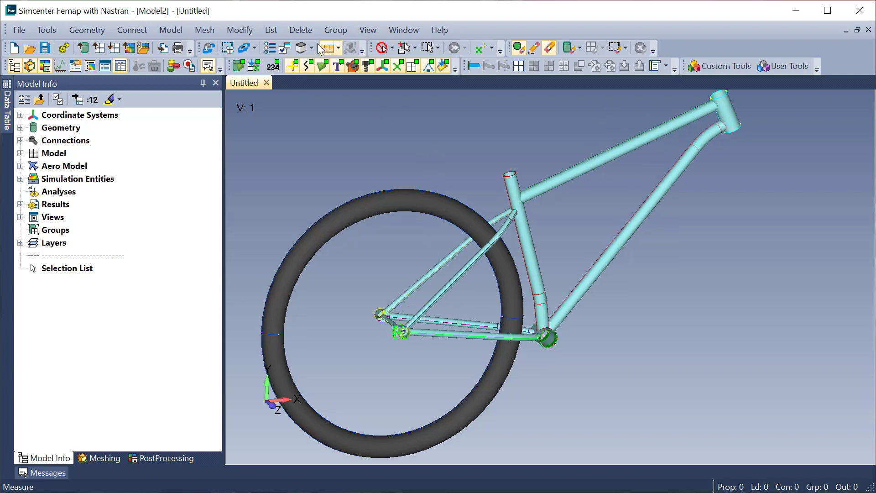
pyautogui.click(300, 30)
pyautogui.moveTo(338, 77)
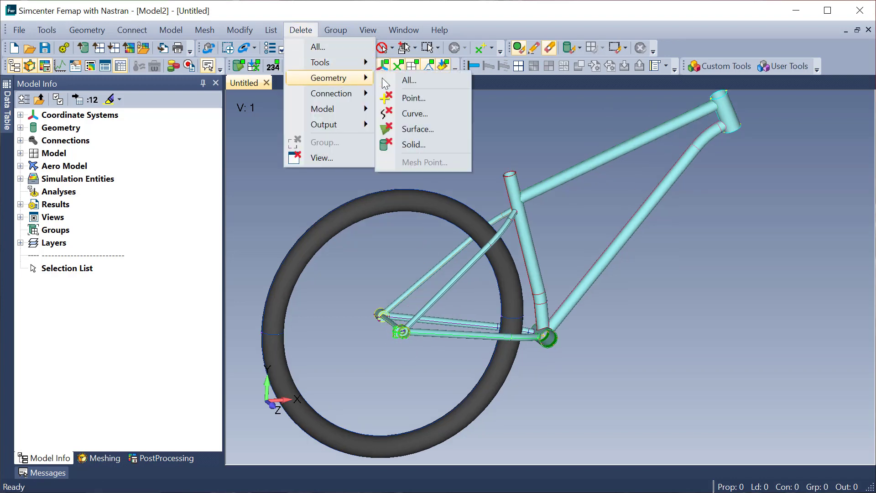
pyautogui.click(424, 142)
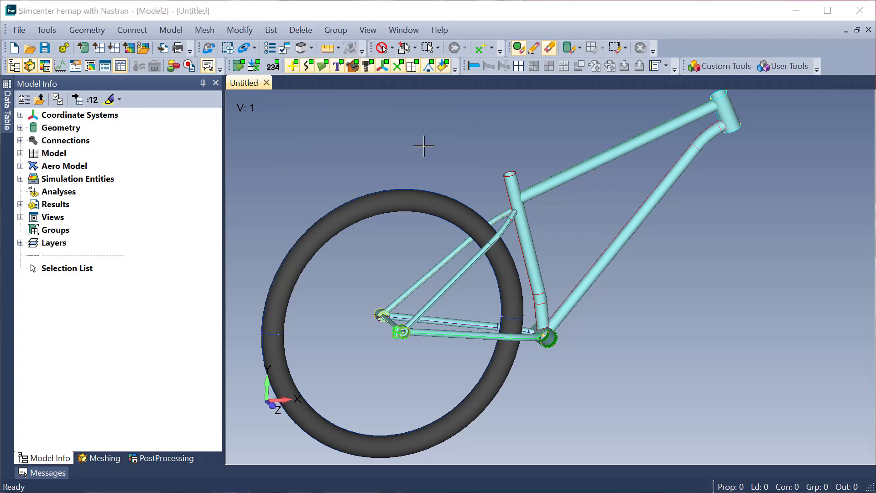
pyautogui.click(434, 202)
pyautogui.press('Return')
pyautogui.click(490, 276)
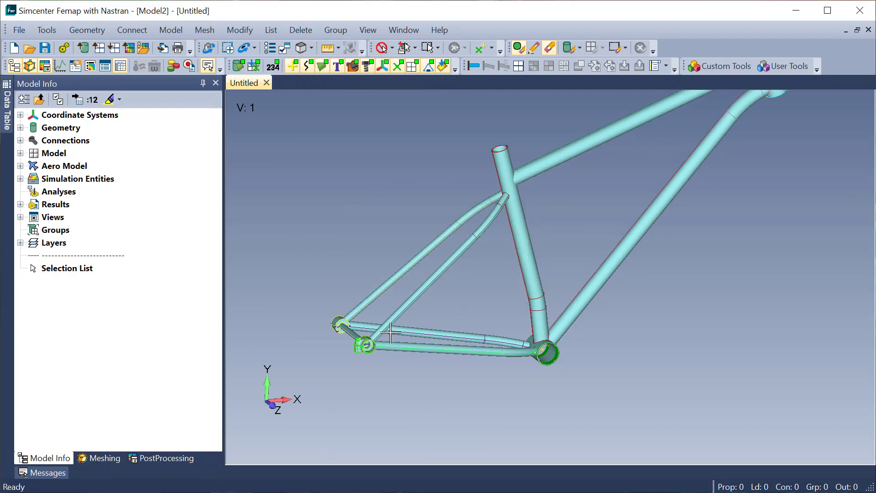
# Erase the rear dropout and axle solids 4, 5 and 12 from the display.
pyautogui.scroll(-1, 346, 389)
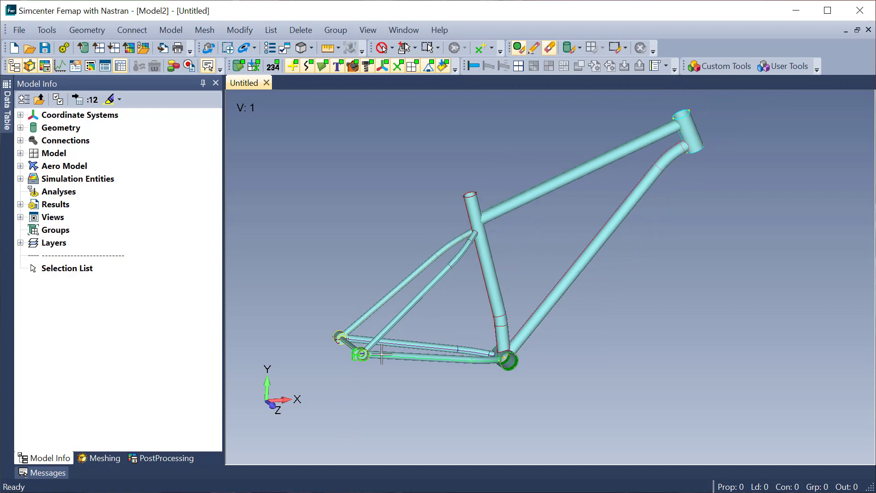
pyautogui.click(568, 48)
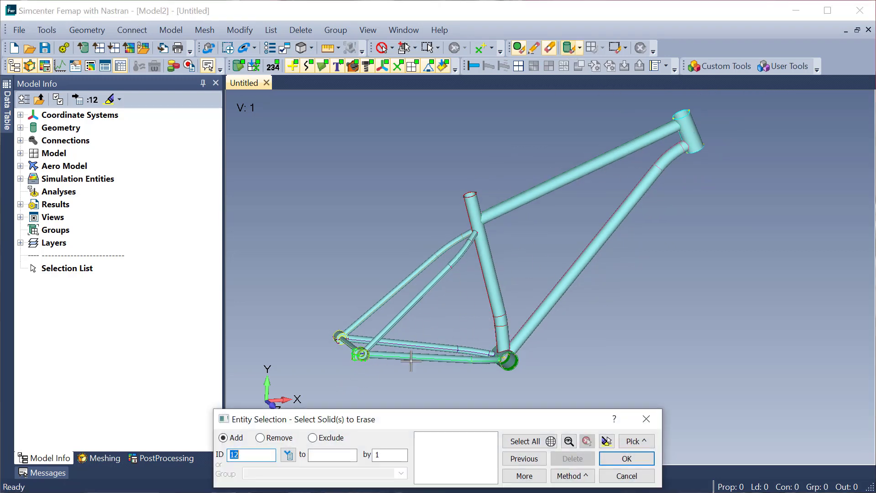
pyautogui.click(360, 354)
pyautogui.click(342, 338)
pyautogui.click(340, 337)
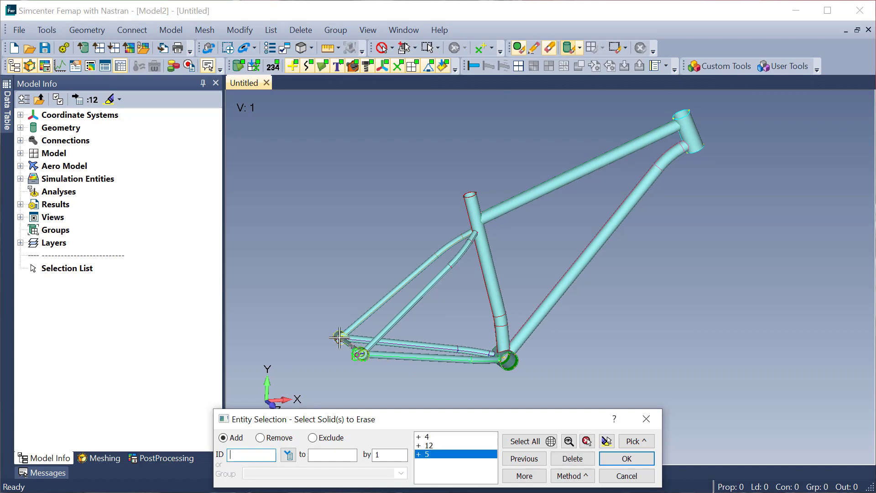
pyautogui.click(626, 460)
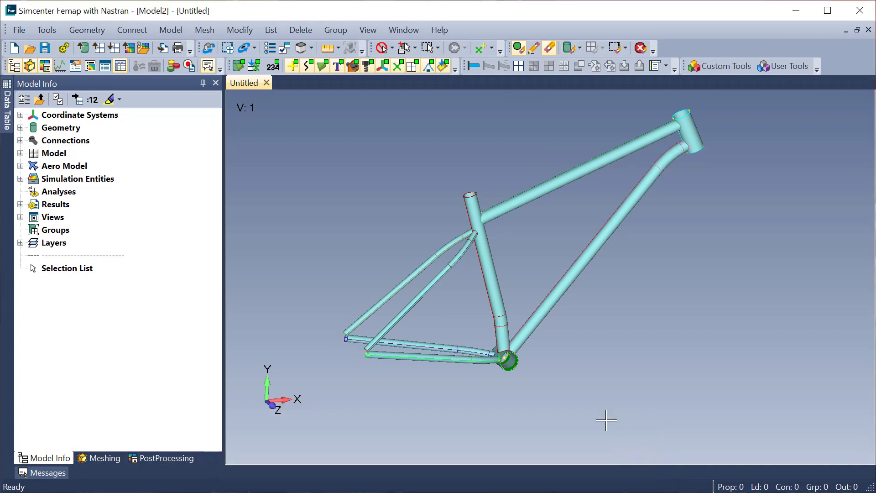
# Begin a centerline extraction from solid geometry and load AISI 4130 Steel from the standard material library as its material.
pyautogui.moveTo(561, 395); pyautogui.dragTo(575, 188, button='middle')
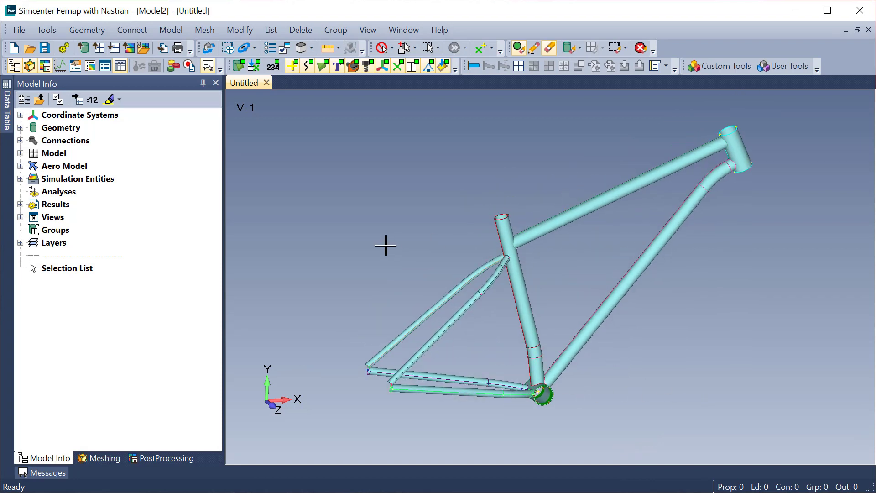
pyautogui.click(95, 31)
pyautogui.click(156, 141)
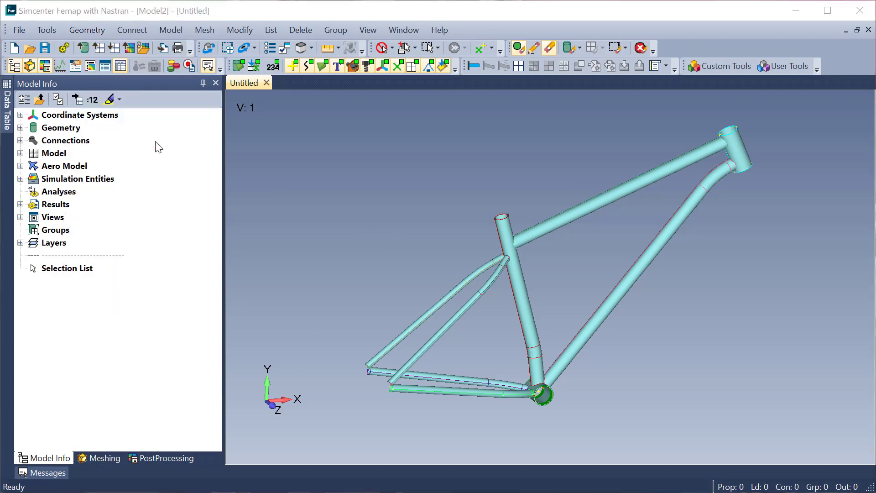
pyautogui.click(534, 373)
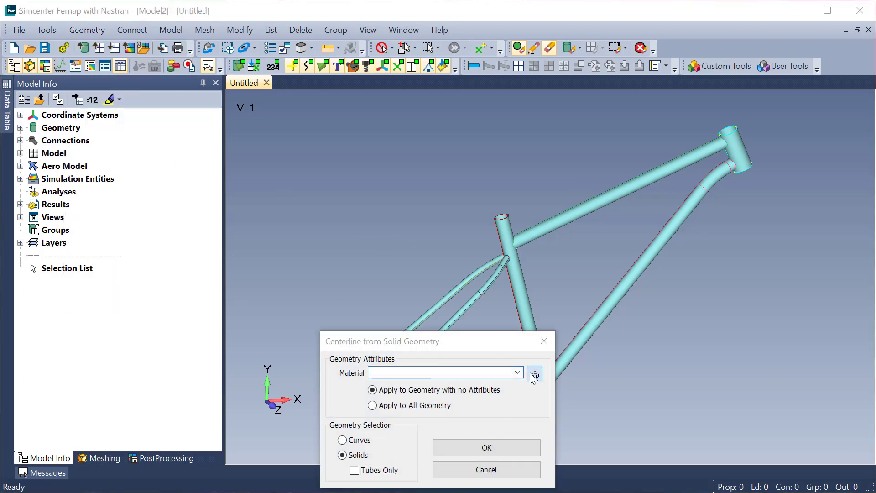
pyautogui.click(324, 422)
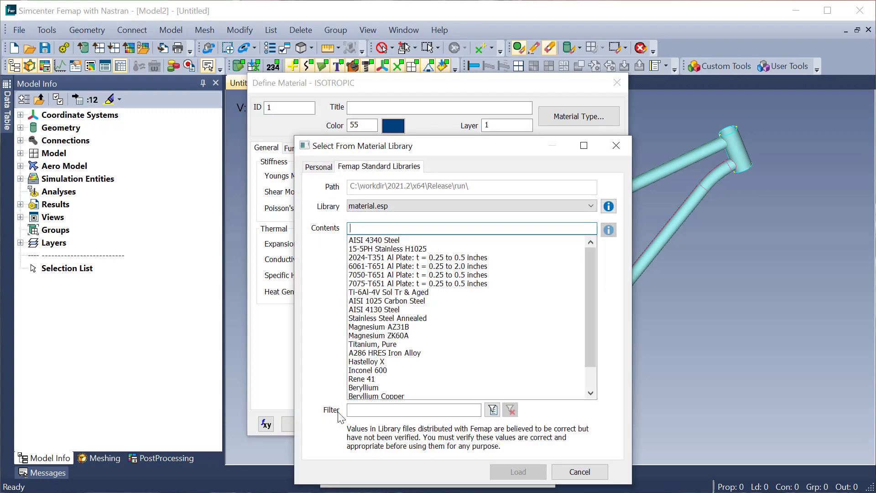
pyautogui.click(402, 311)
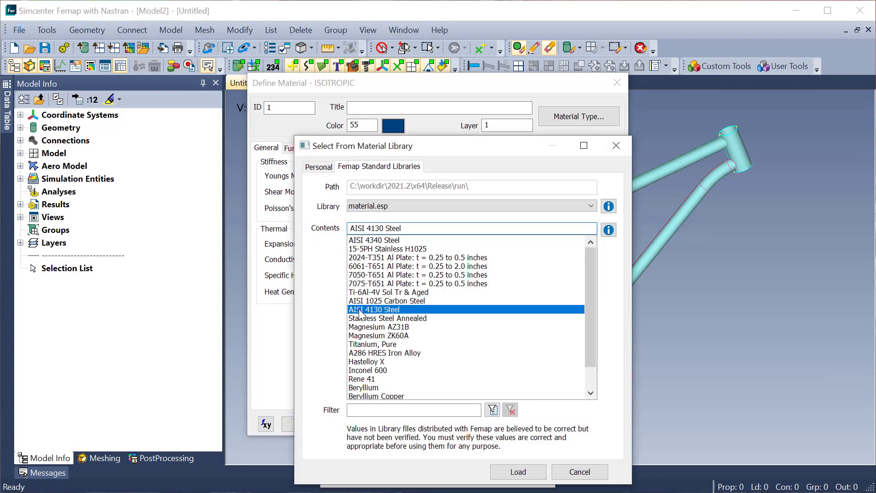
pyautogui.click(529, 466)
pyautogui.click(532, 424)
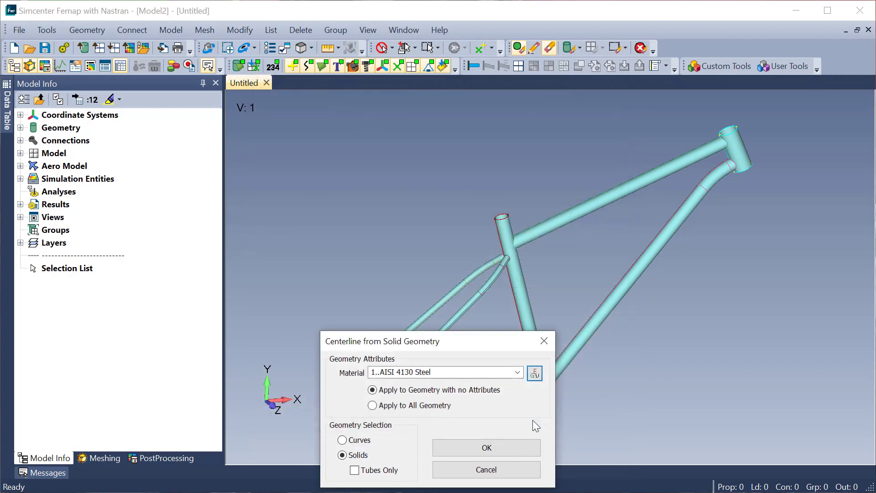
# Extract centerlines from all visible frame tube solids, applying the material to geometry with no attributes.
pyautogui.click(495, 450)
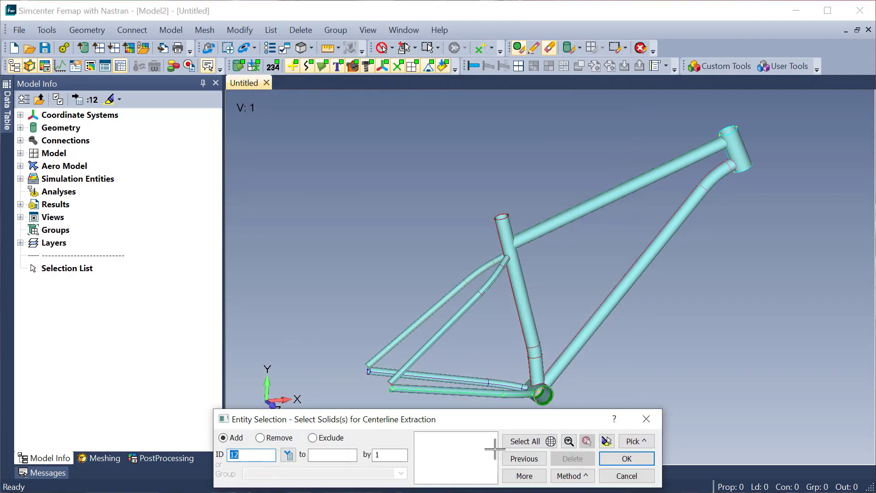
pyautogui.click(569, 441)
pyautogui.click(569, 441)
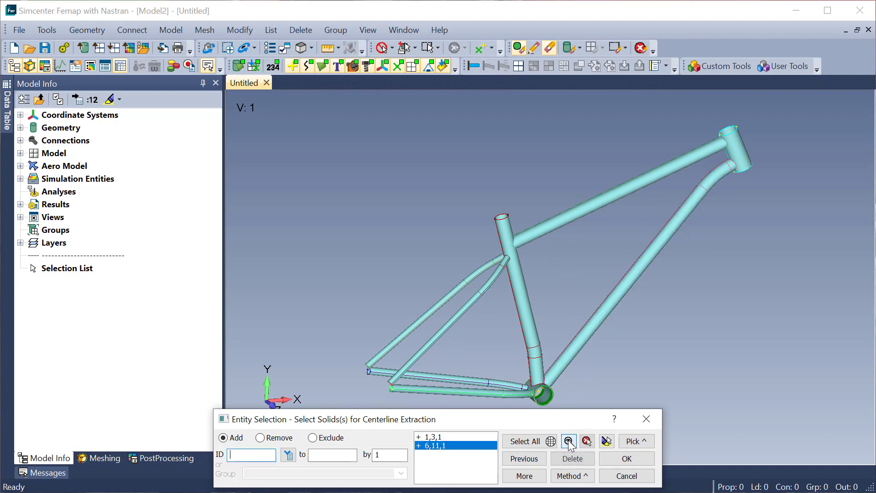
pyautogui.click(626, 458)
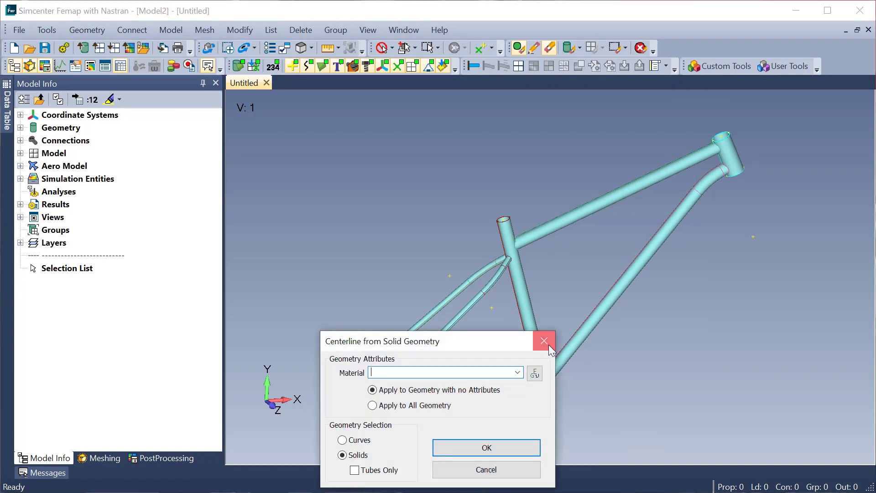
pyautogui.click(549, 346)
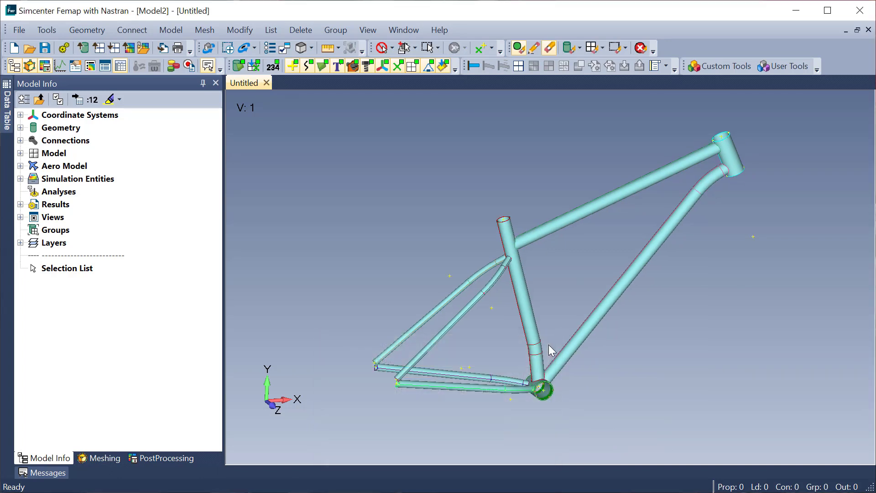
# Erase all solids from the display, leaving only the centerline curves and points.
pyautogui.click(570, 47)
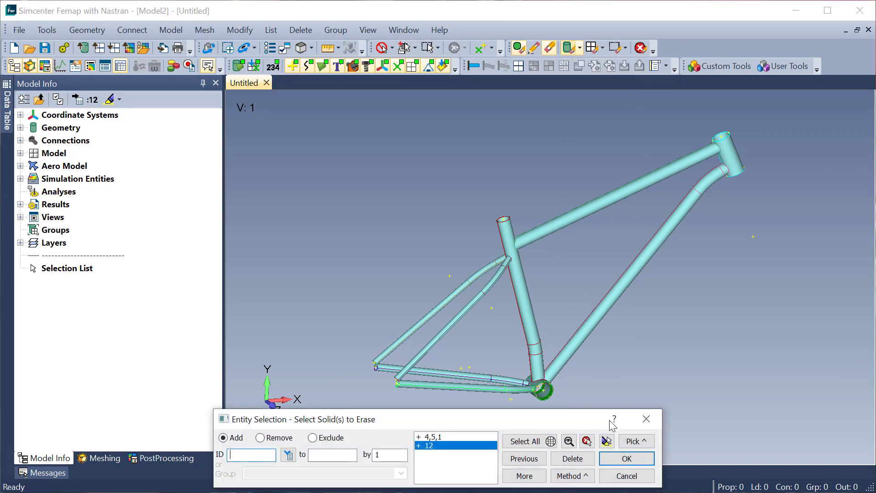
pyautogui.click(525, 440)
pyautogui.click(626, 458)
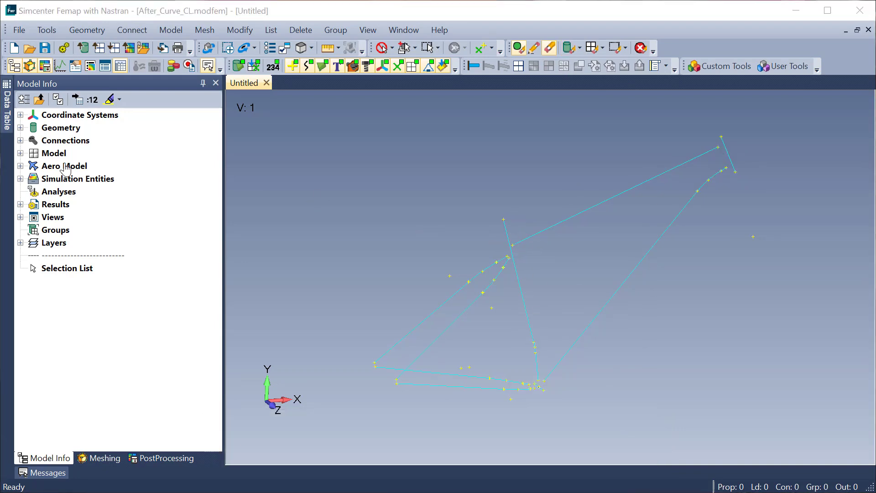
# Highlight the circular tube beam properties 1 to 7 one by one to check which frame centerlines each covers.
pyautogui.click(20, 153)
pyautogui.click(33, 191)
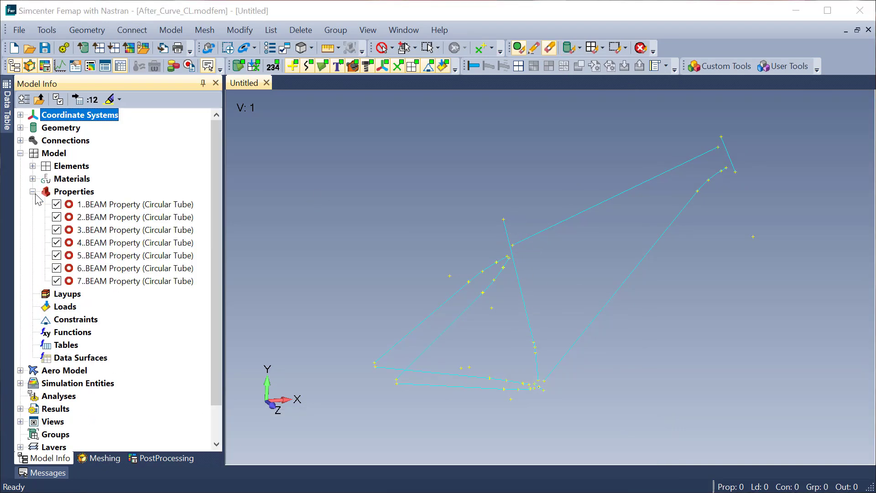
pyautogui.click(129, 204)
pyautogui.click(110, 99)
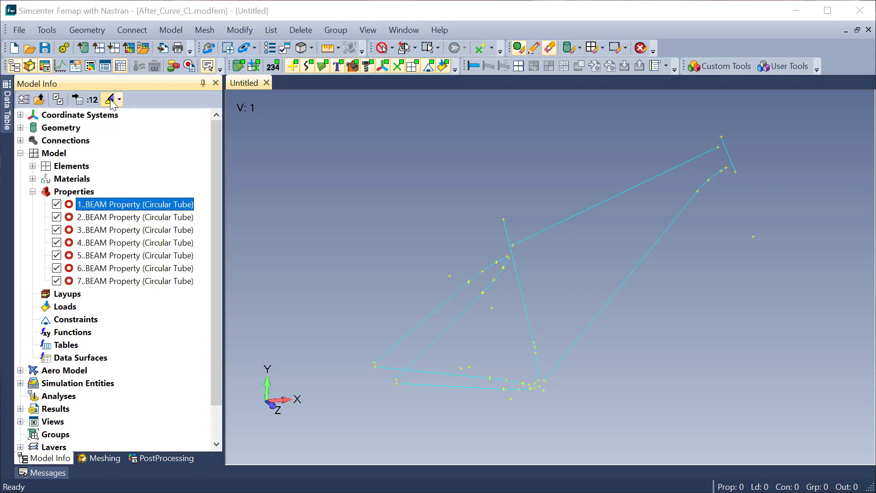
pyautogui.click(145, 218)
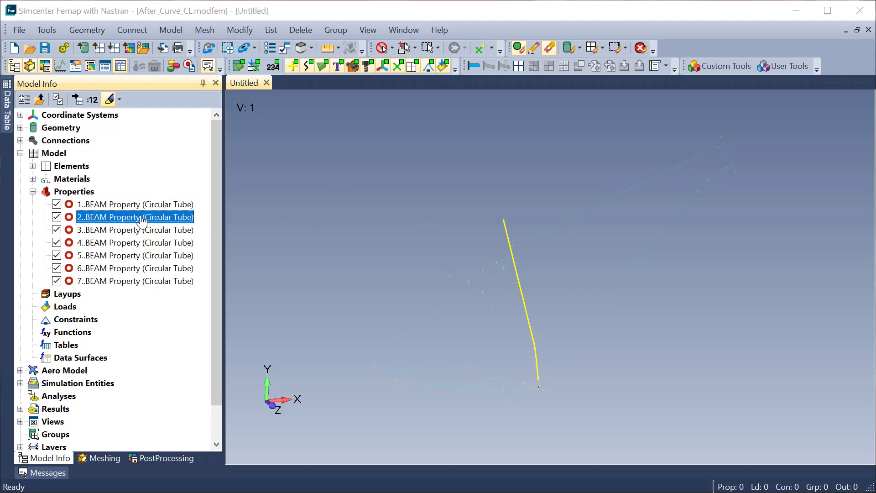
pyautogui.click(130, 230)
pyautogui.click(125, 244)
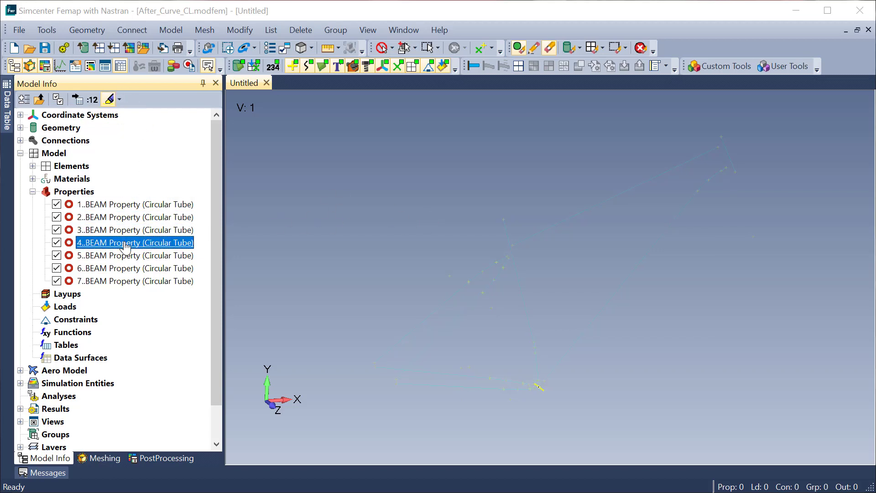
pyautogui.click(124, 255)
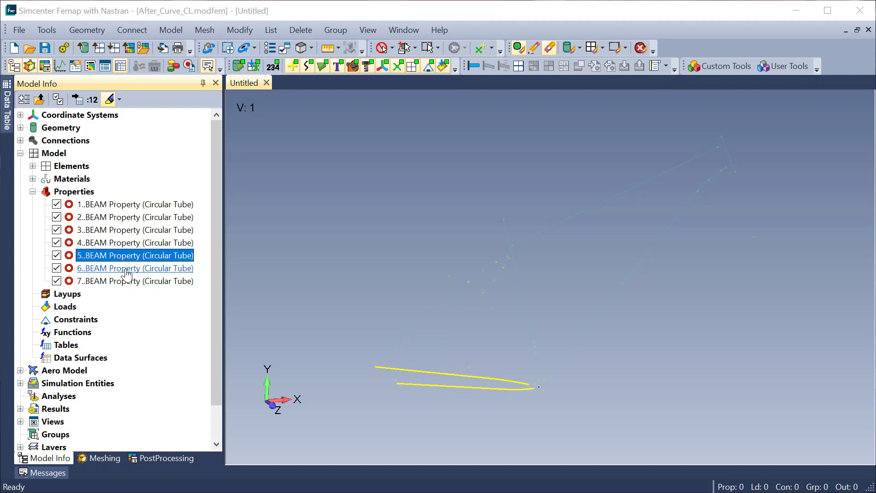
pyautogui.click(126, 270)
pyautogui.click(125, 282)
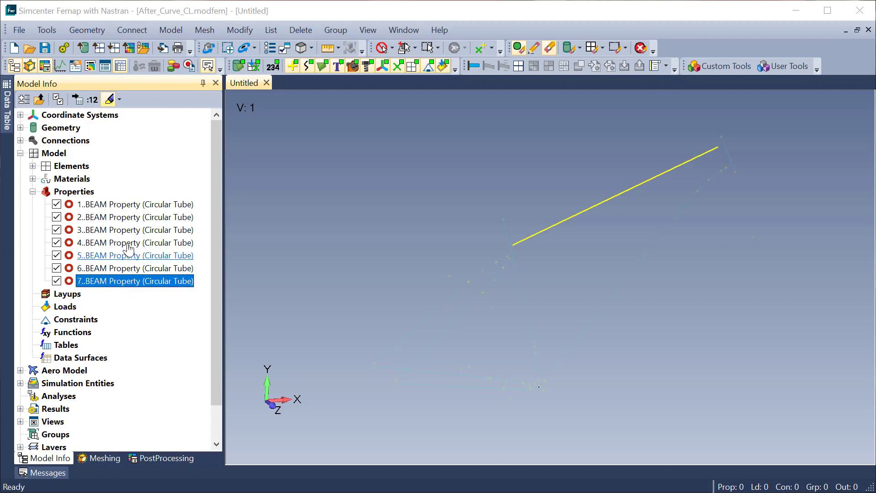
pyautogui.click(108, 102)
# Display the beam cross sections on the centerline curves to inspect them, and turn the display off again.
pyautogui.click(311, 48)
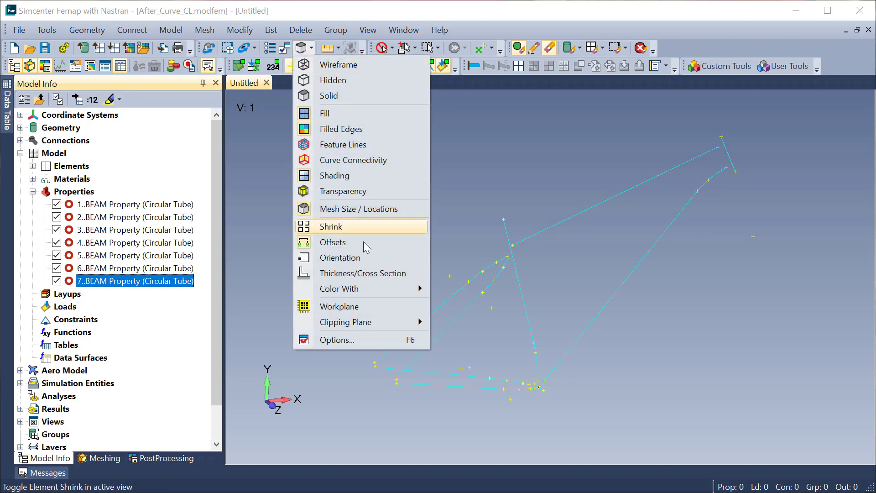
pyautogui.click(359, 272)
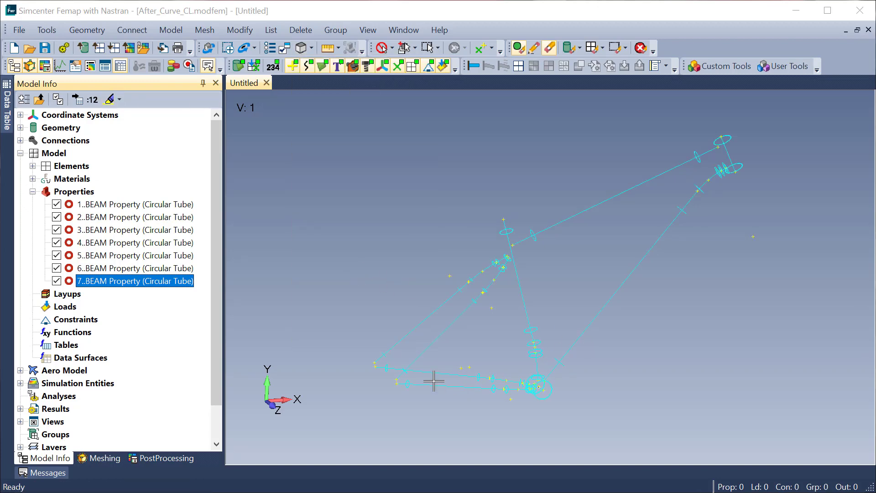
pyautogui.scroll(2, 547, 384)
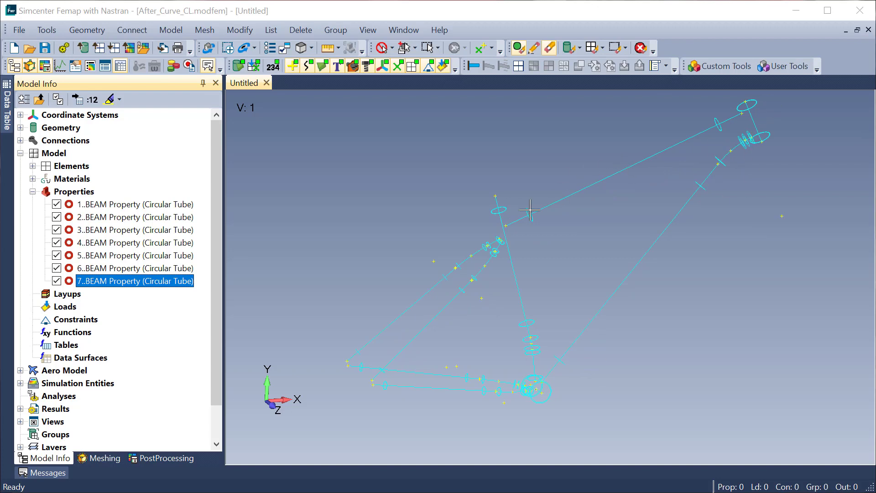
pyautogui.click(311, 50)
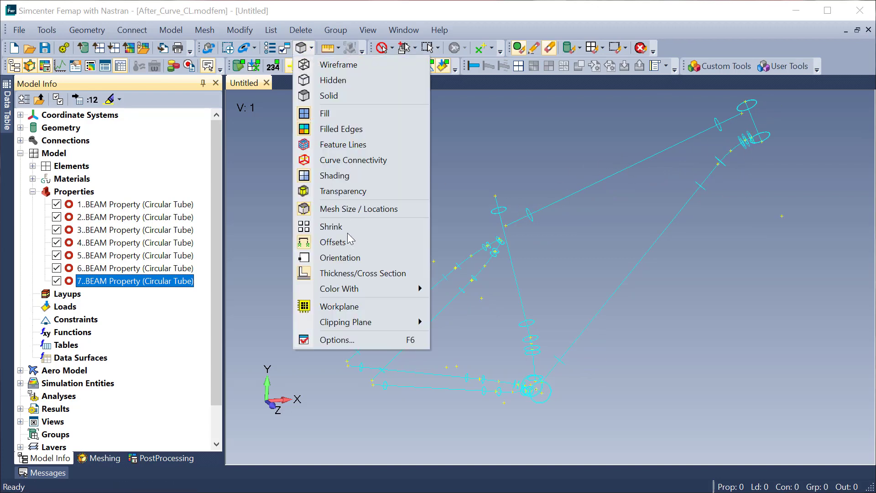
pyautogui.click(354, 274)
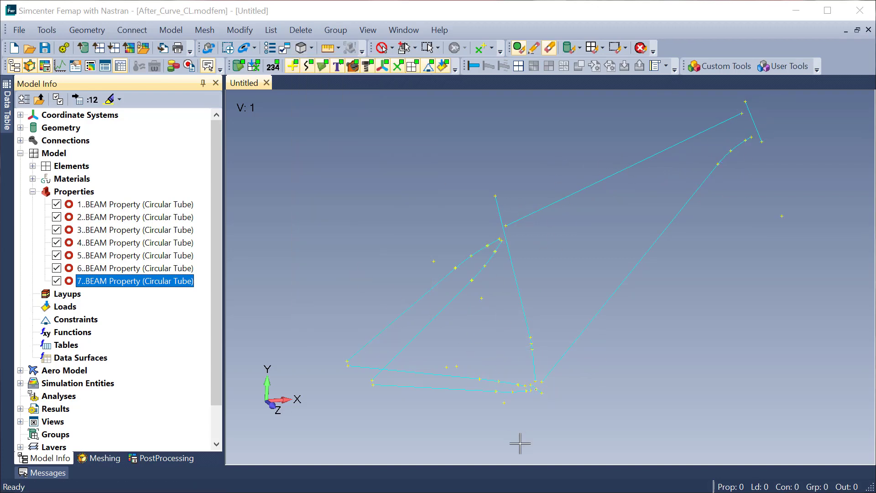
# Examine the centerline curve ends where the stays meet the seat tube and around the bottom bracket.
pyautogui.scroll(5, 510, 408)
pyautogui.scroll(4, 472, 237)
pyautogui.scroll(-2, 489, 201)
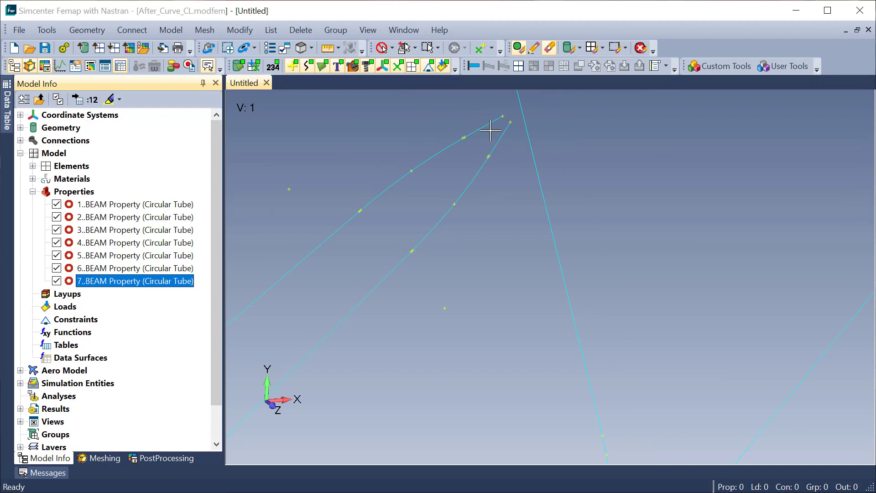
pyautogui.scroll(-2, 456, 124)
pyautogui.scroll(2, 496, 433)
pyautogui.moveTo(492, 431); pyautogui.dragTo(487, 398, button='middle')
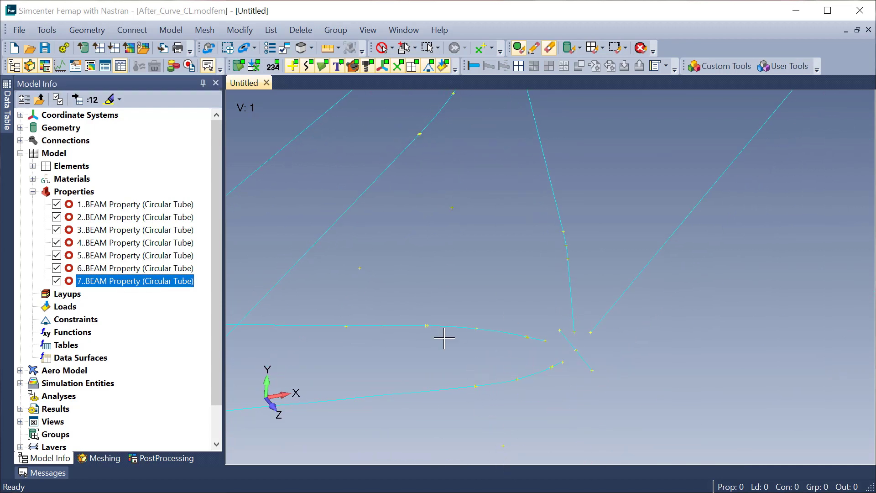
# Start a Coincident Points check on all points of the model.
pyautogui.click(47, 30)
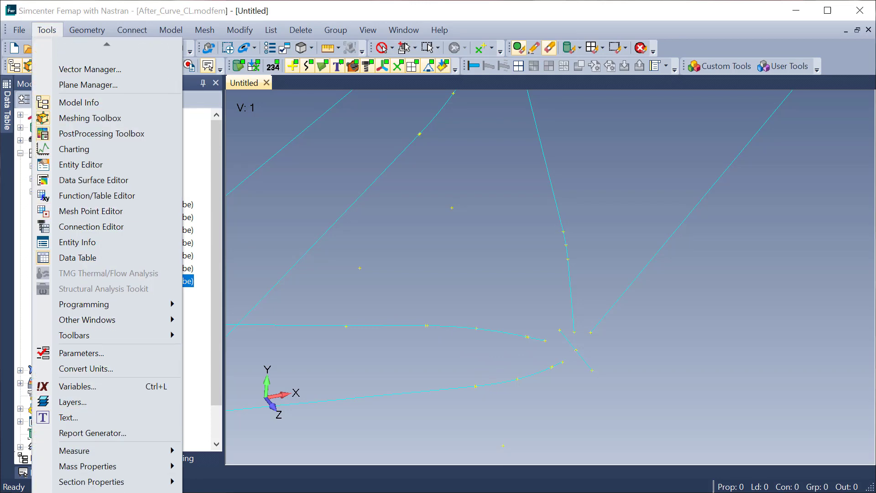
pyautogui.moveTo(117, 490)
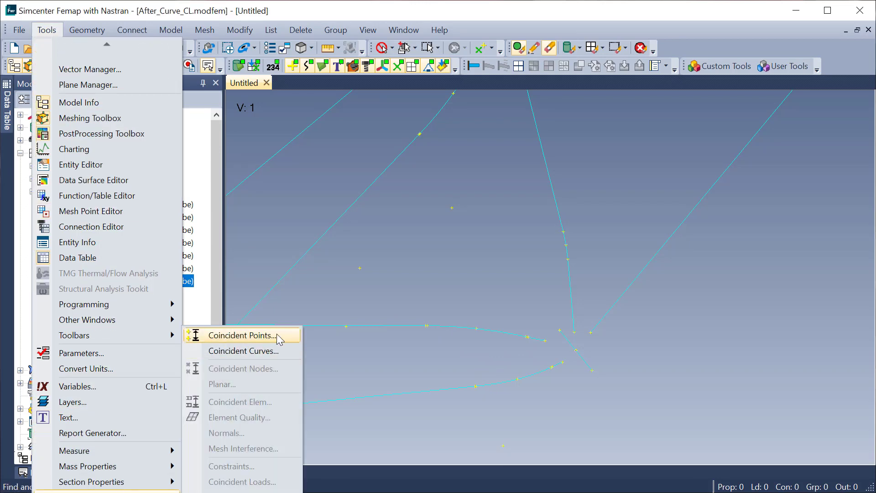
pyautogui.click(276, 334)
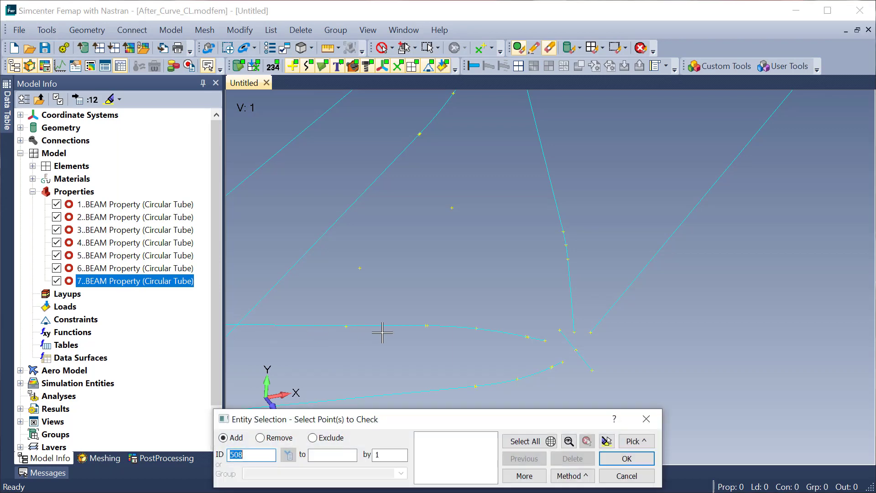
pyautogui.click(569, 442)
pyautogui.click(615, 461)
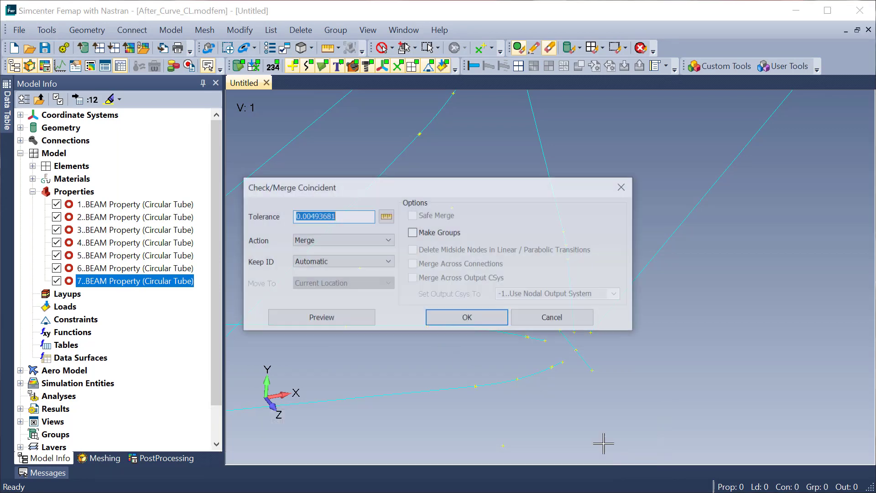
# Merge the coincident points with a tolerance of 0.0684517*1.5, based on the distance measured between two neighbouring points near a chainstay end.
pyautogui.click(386, 216)
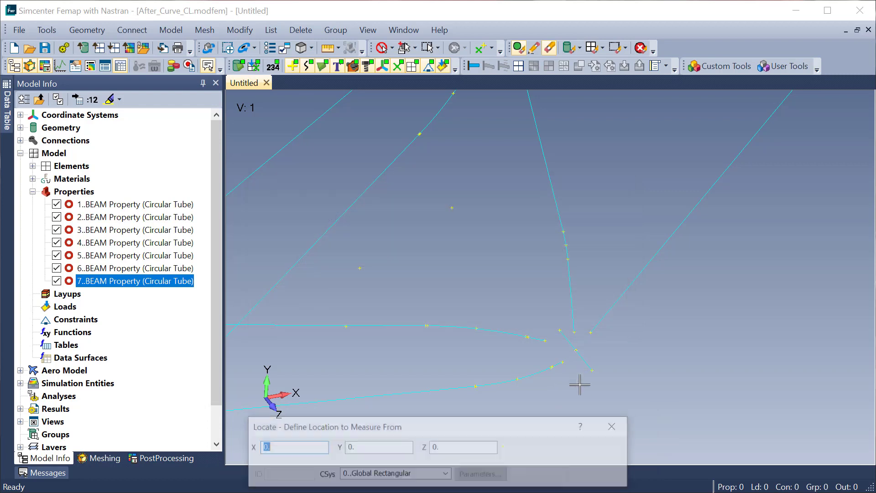
pyautogui.scroll(5, 565, 381)
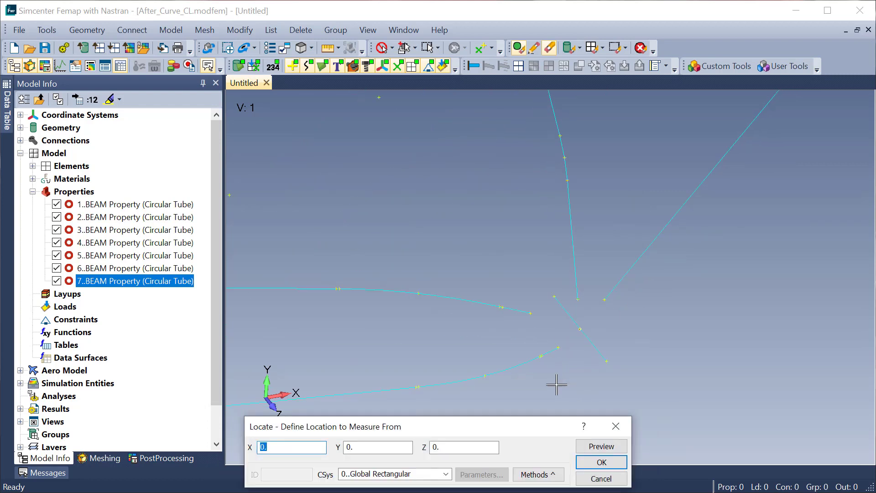
pyautogui.moveTo(544, 360); pyautogui.dragTo(529, 357, button='middle')
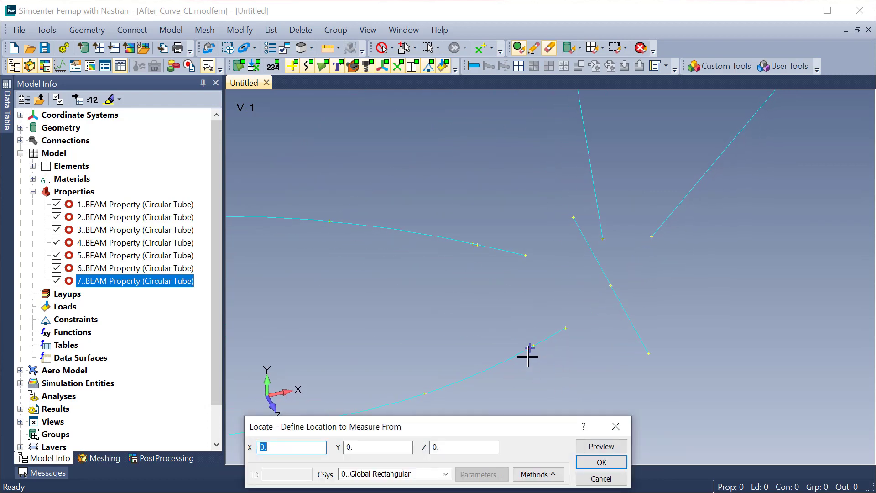
pyautogui.doubleClick(528, 356)
pyautogui.doubleClick(542, 346)
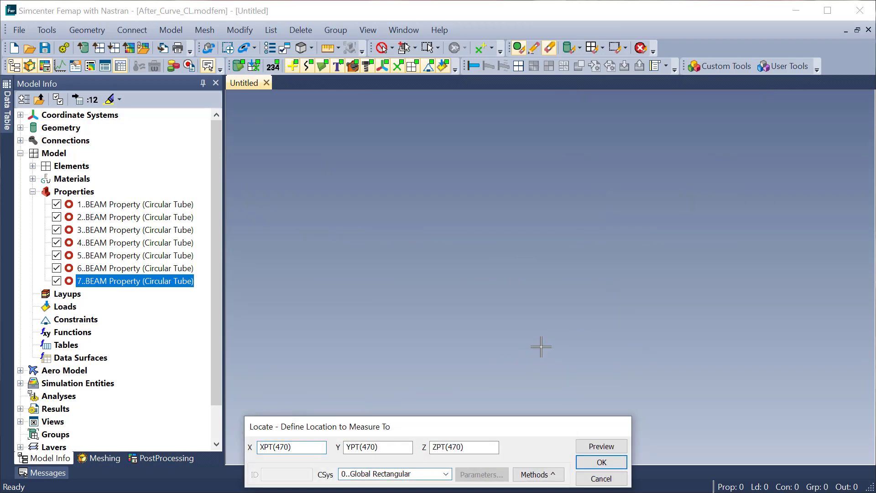
pyautogui.click(352, 217)
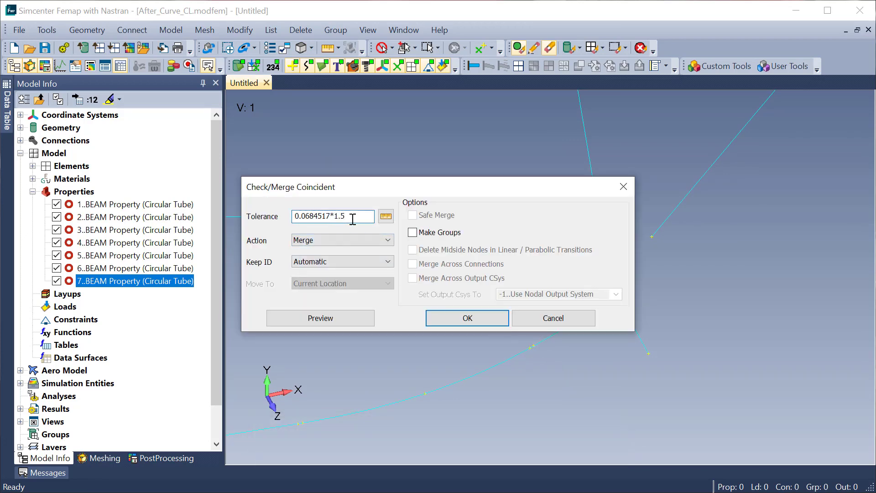
pyautogui.press('Return')
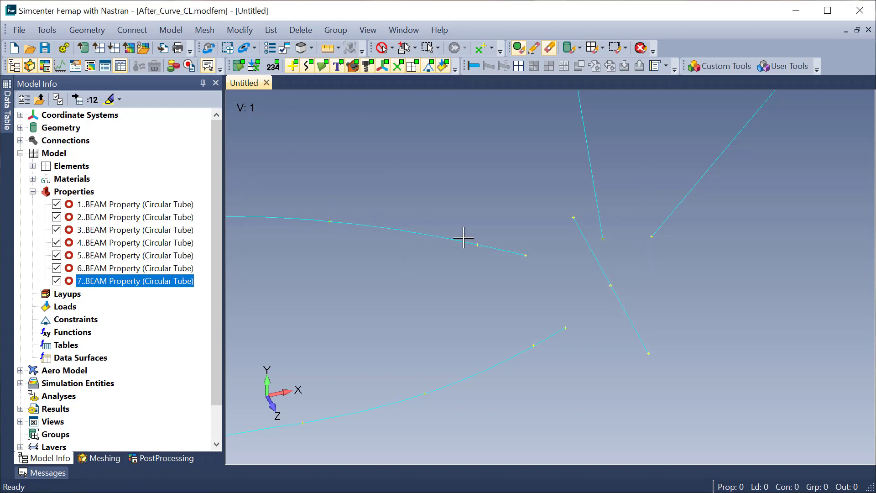
# Activate the Curve Break geometry editing operation with the Curve/Location break method.
pyautogui.moveTo(528, 251); pyautogui.dragTo(510, 340, button='middle')
pyautogui.scroll(-3, 533, 374)
pyautogui.scroll(-2, 500, 268)
pyautogui.scroll(2, 481, 157)
pyautogui.scroll(-3, 491, 264)
pyautogui.keyDown('ctrl'); pyautogui.moveTo(534, 261); pyautogui.dragTo(509, 290, button='middle'); pyautogui.keyUp('ctrl')
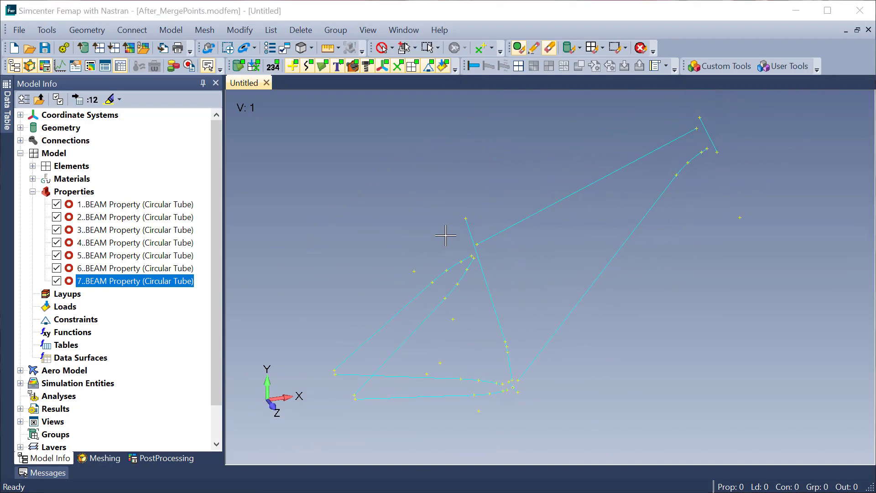
pyautogui.scroll(6, 465, 272)
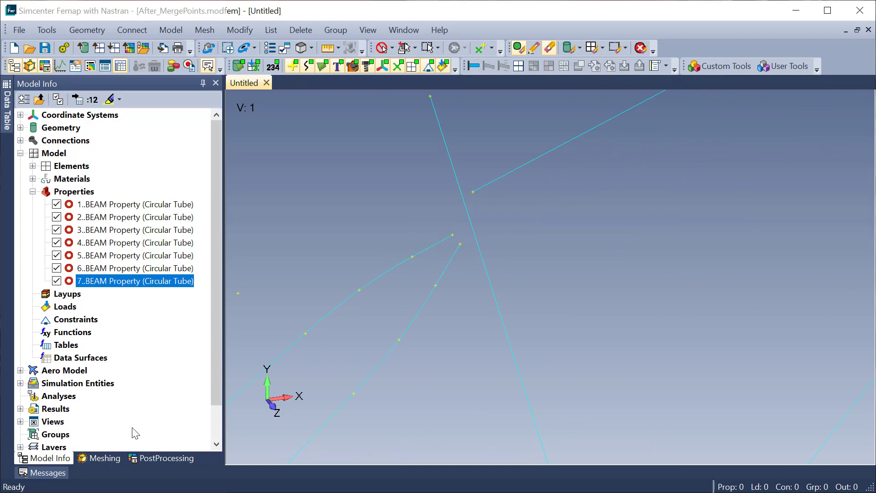
pyautogui.click(105, 458)
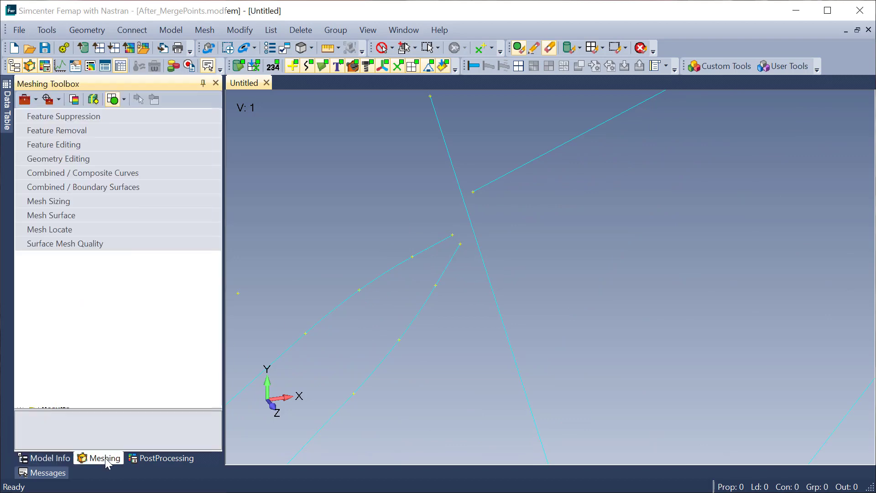
pyautogui.click(97, 160)
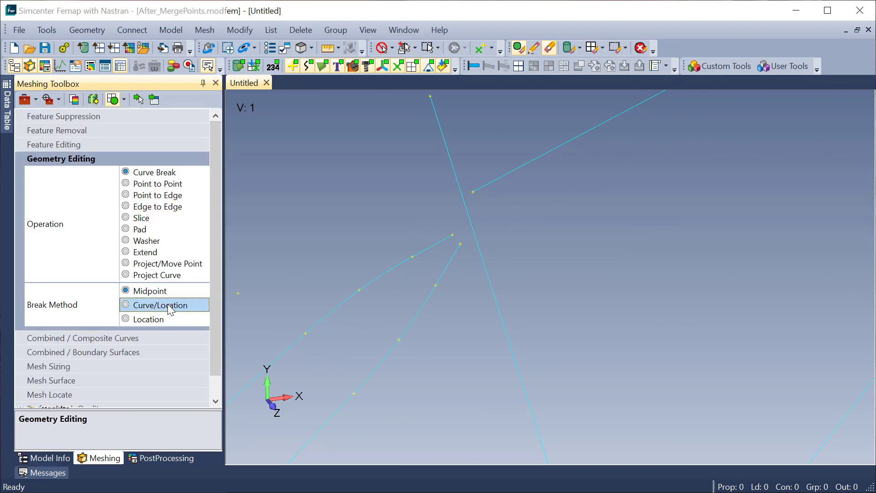
pyautogui.click(188, 310)
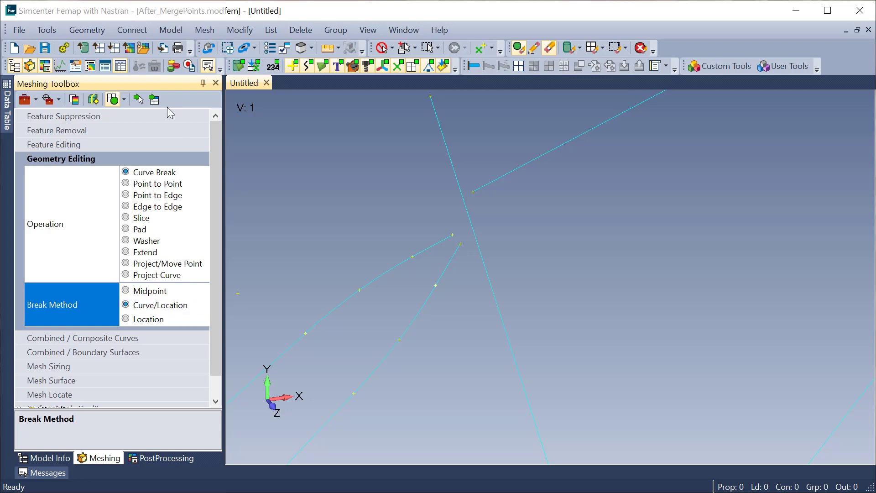
pyautogui.click(139, 100)
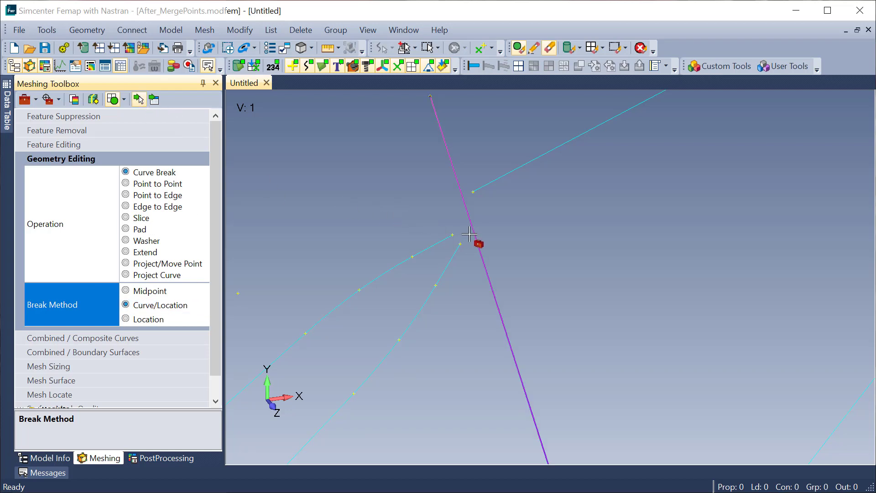
# Break the seat tube centerline at its curve intersection with one of the seat stay centerlines.
pyautogui.click(470, 232)
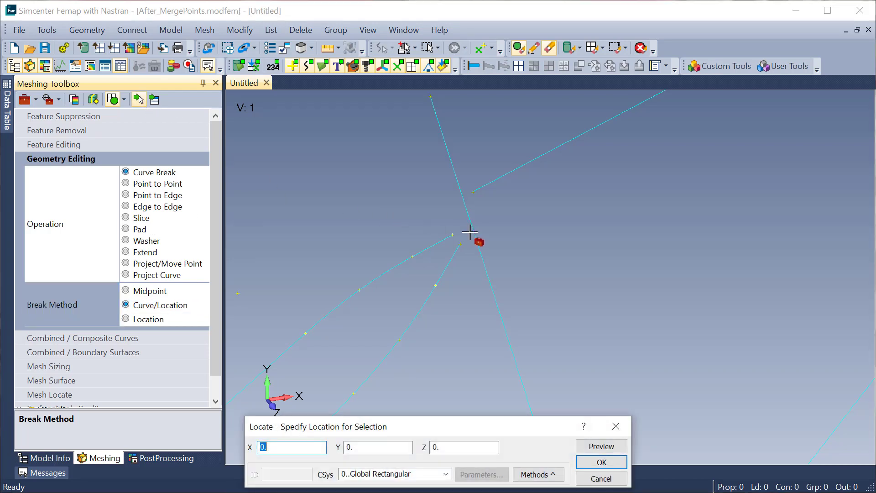
pyautogui.click(561, 475)
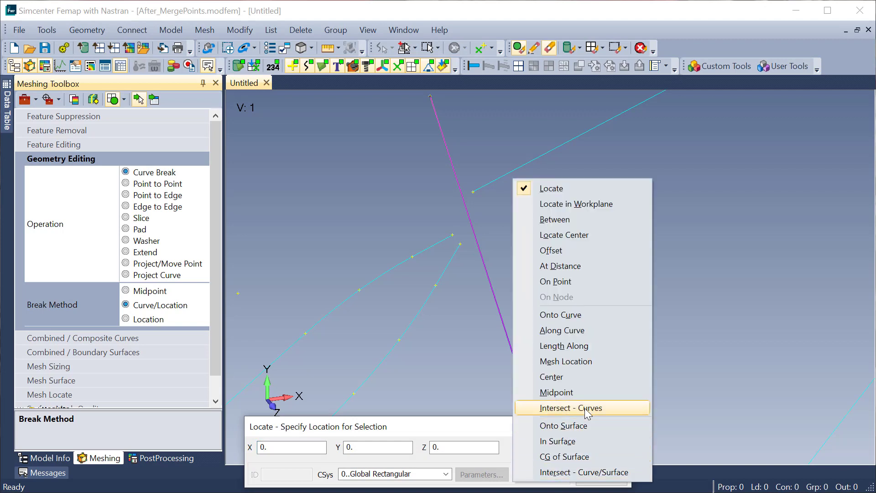
pyautogui.click(587, 412)
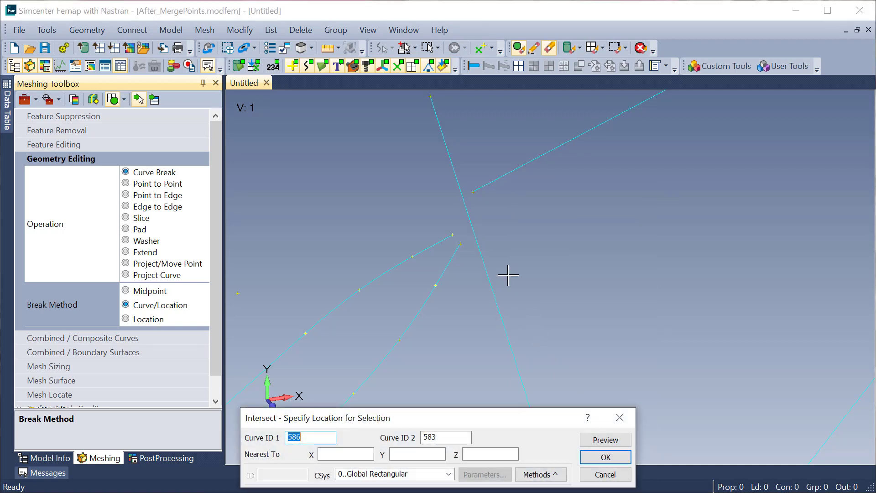
pyautogui.moveTo(509, 275); pyautogui.dragTo(478, 237, button='middle')
pyautogui.click(478, 237)
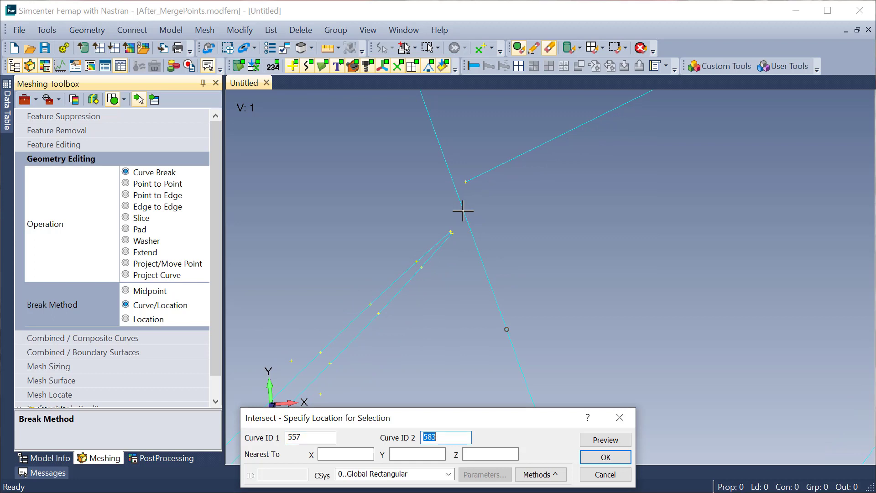
pyautogui.click(446, 245)
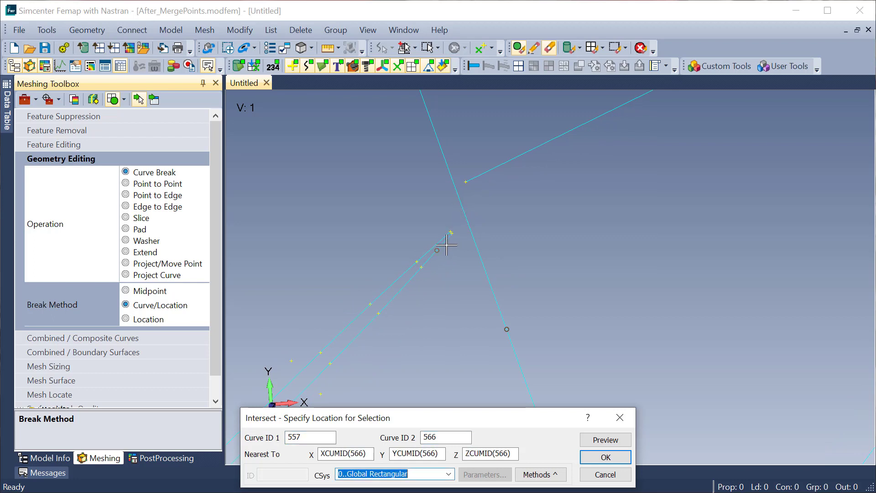
pyautogui.click(605, 457)
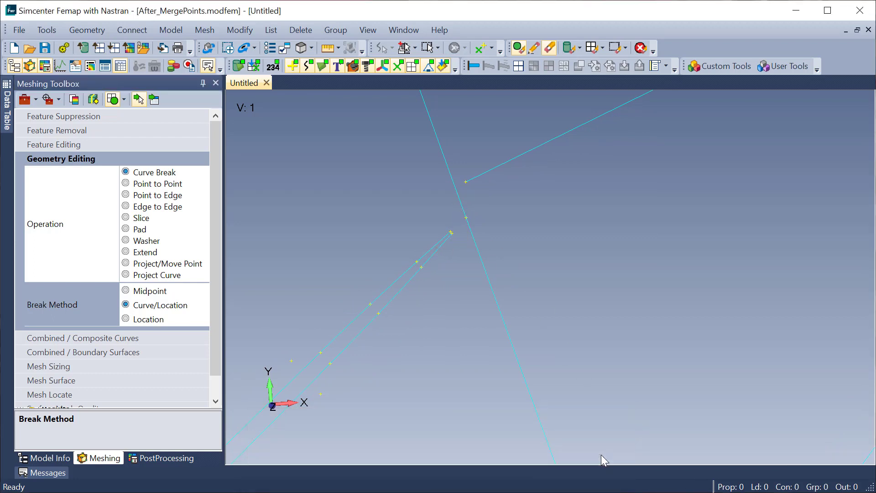
# Break the upper part of the seat tube centerline at its intersection with the top tube centerline.
pyautogui.click(453, 185)
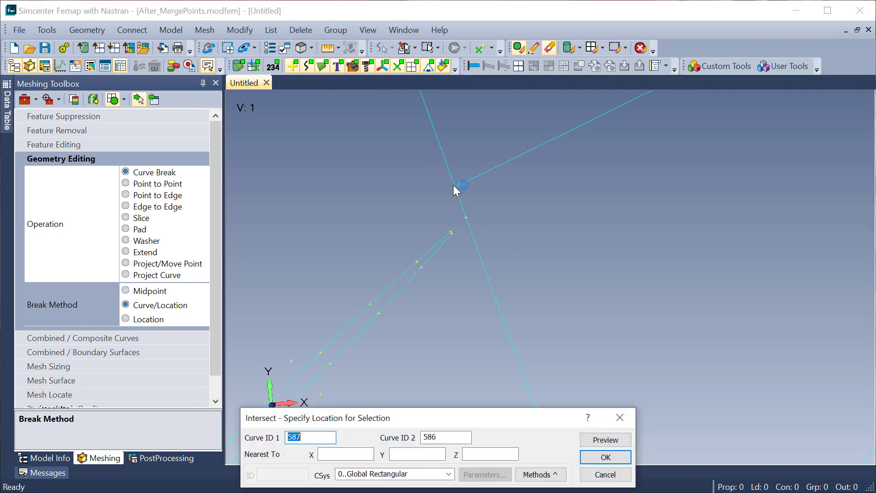
pyautogui.click(479, 178)
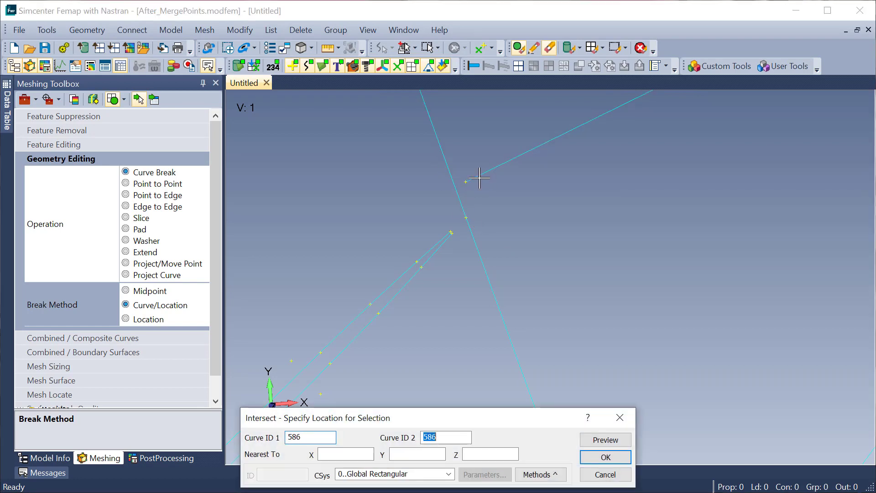
pyautogui.click(455, 190)
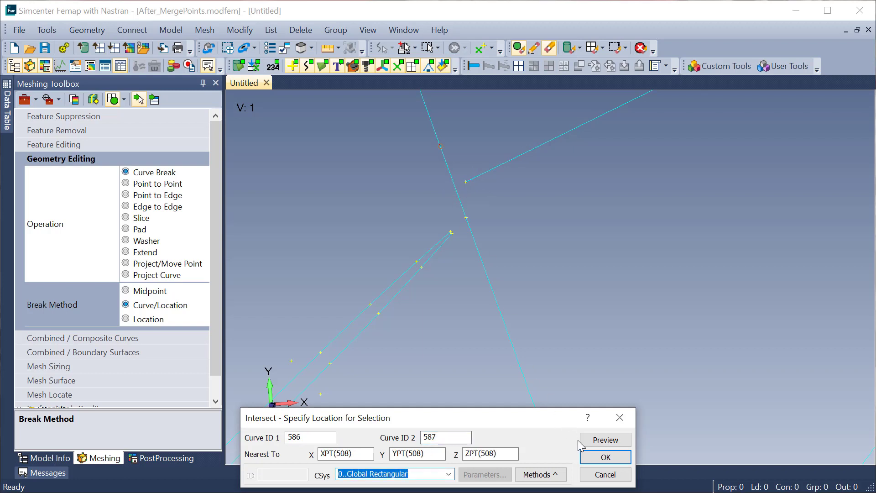
pyautogui.click(606, 456)
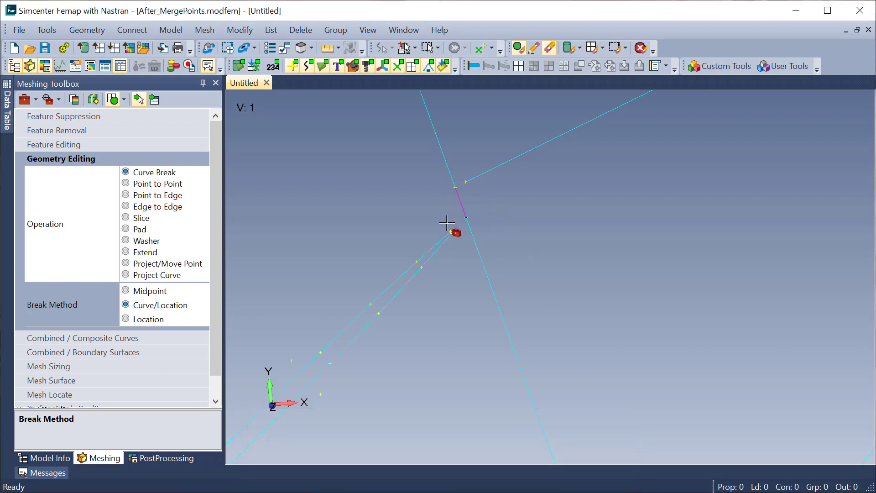
# Break the head tube centerline at its intersections with the top tube and down tube centerlines.
pyautogui.scroll(-4, 460, 187)
pyautogui.scroll(-3, 433, 298)
pyautogui.scroll(6, 675, 104)
pyautogui.click(610, 132)
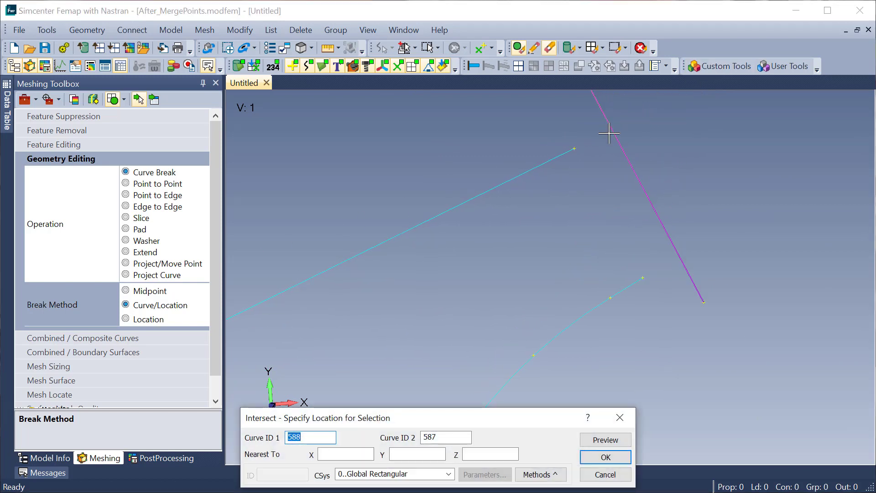
pyautogui.click(579, 147)
pyautogui.doubleClick(616, 134)
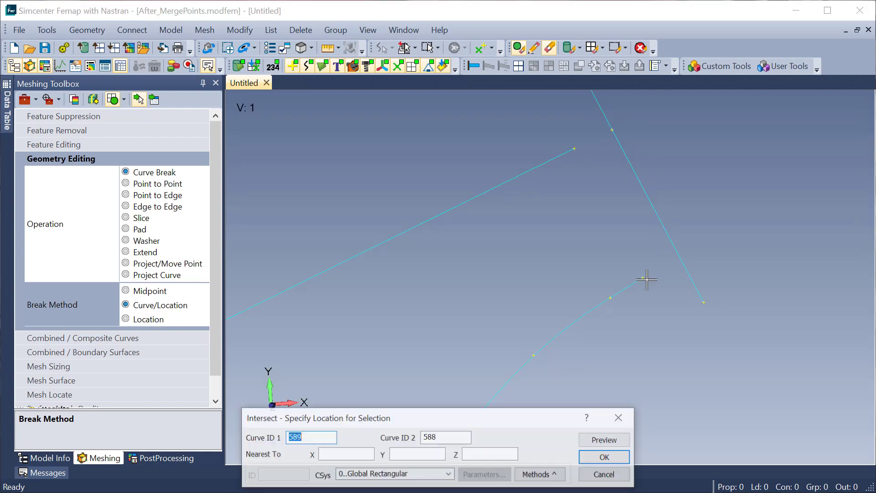
pyautogui.click(677, 257)
pyautogui.press('Return')
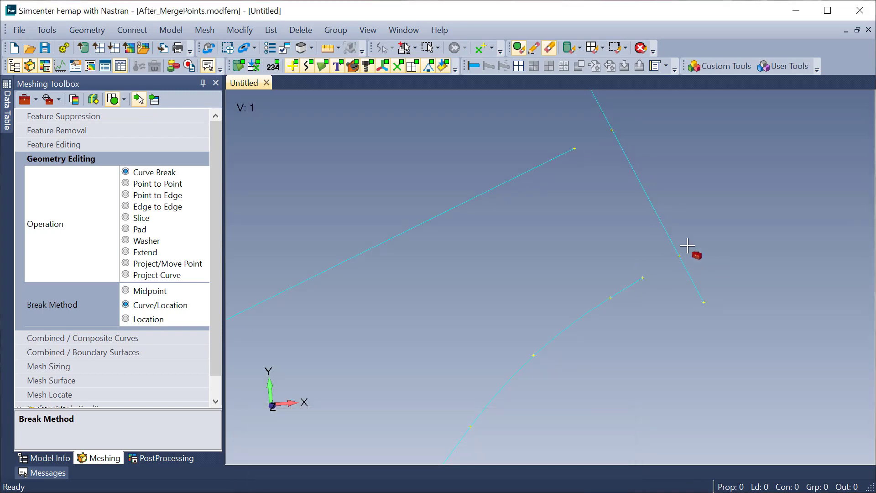
# Break the lower part of the bottom bracket centerline at the end point of the nearer chain stay, using the Locate location method.
pyautogui.scroll(-3, 721, 128)
pyautogui.scroll(-5, 687, 160)
pyautogui.moveTo(581, 327); pyautogui.dragTo(610, 387, button='middle')
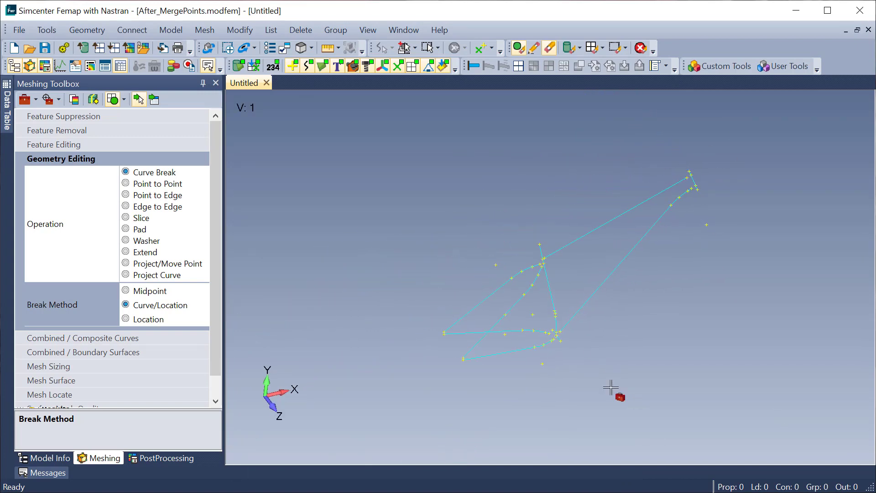
pyautogui.scroll(8, 576, 334)
pyautogui.scroll(5, 530, 327)
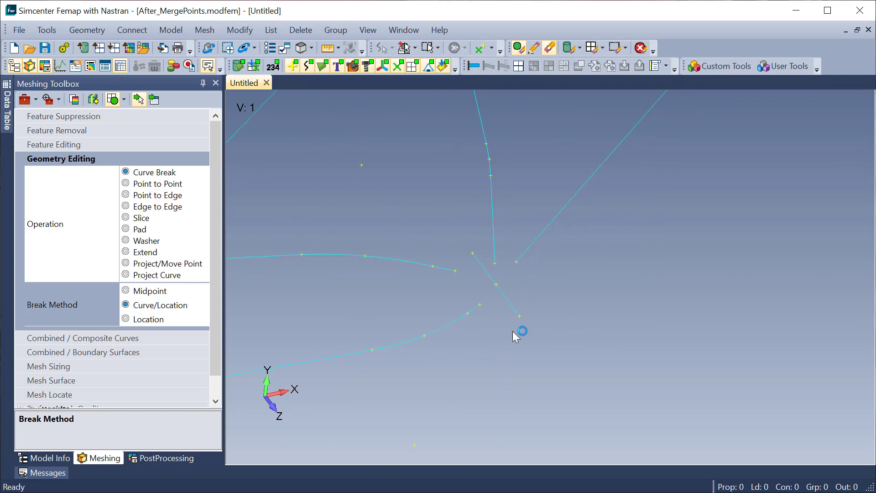
pyautogui.click(477, 248)
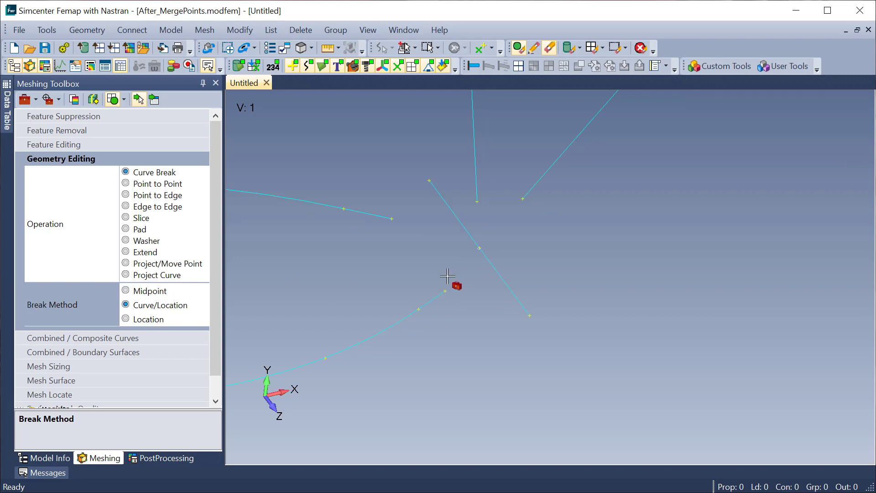
pyautogui.click(500, 280)
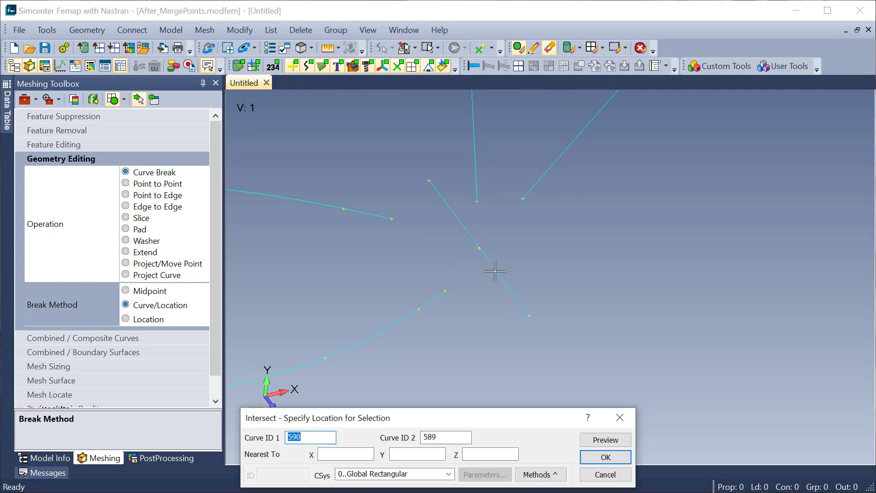
pyautogui.click(540, 474)
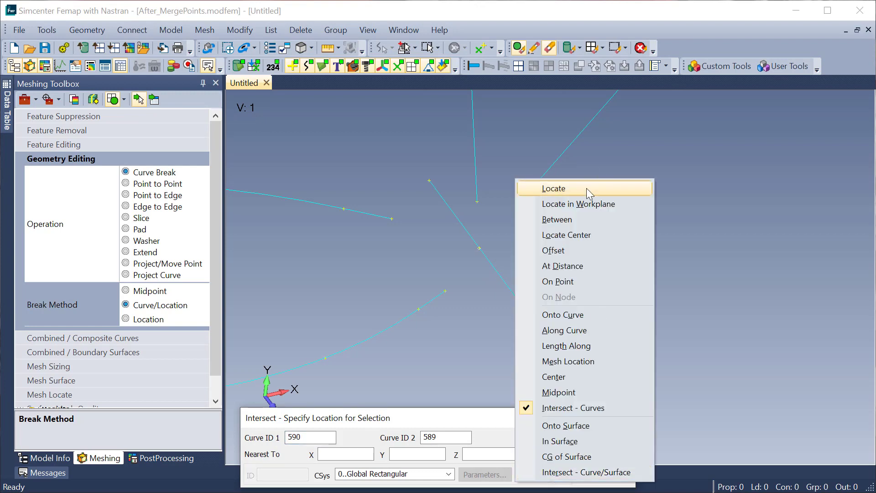
pyautogui.click(587, 188)
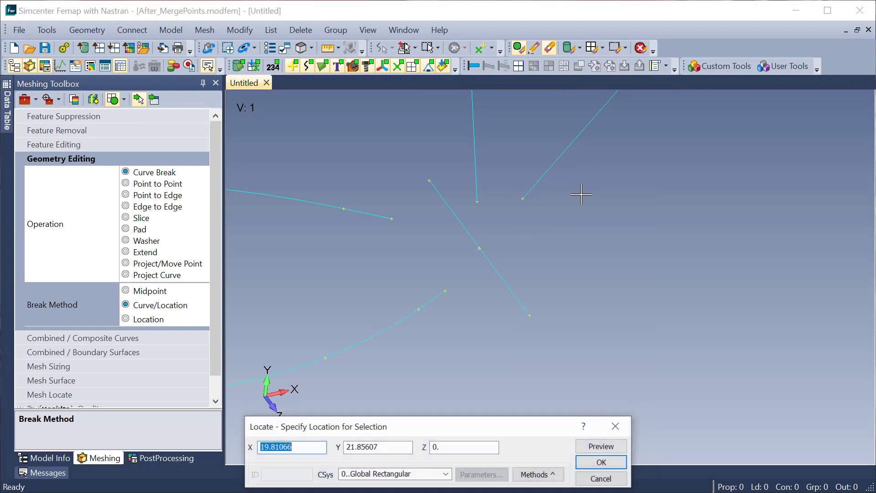
pyautogui.doubleClick(453, 290)
# Break the upper part of the bottom bracket centerline at the end point of the other chain stay.
pyautogui.moveTo(531, 276); pyautogui.dragTo(475, 245, button='middle')
pyautogui.click(440, 187)
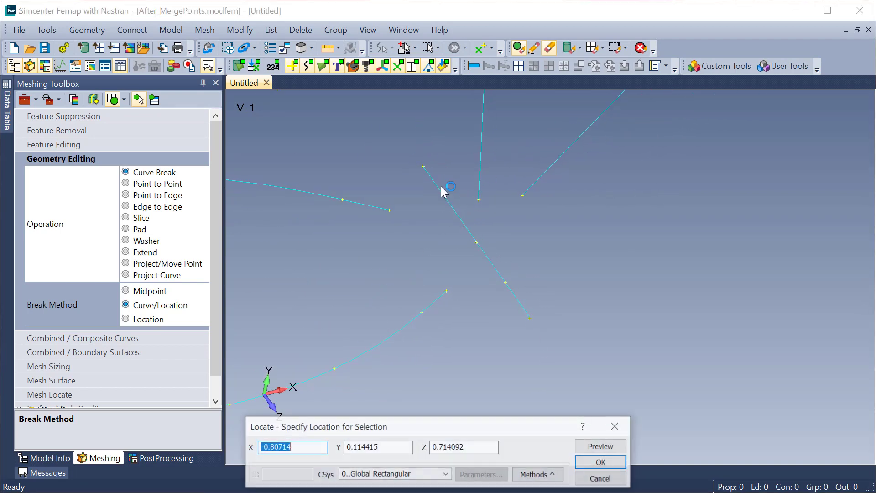
pyautogui.doubleClick(393, 203)
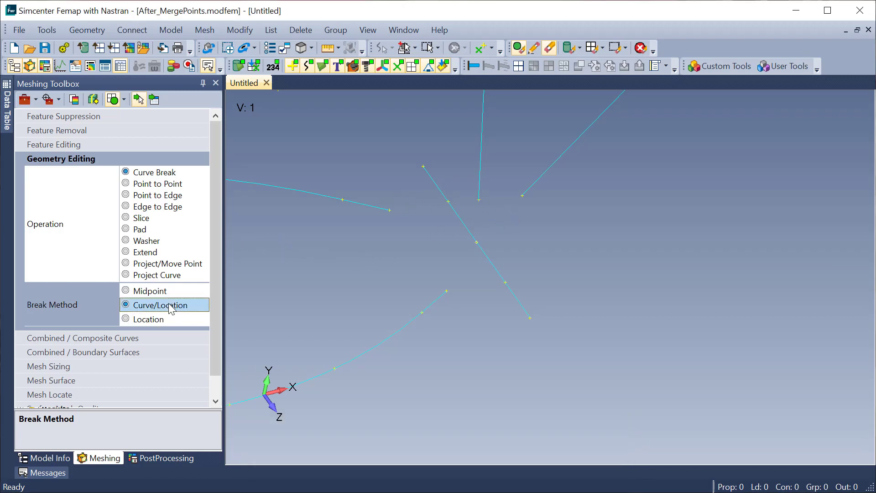
# Break the middle segment of the bottom bracket centerline at its midpoint and end the curve break operation.
pyautogui.click(151, 291)
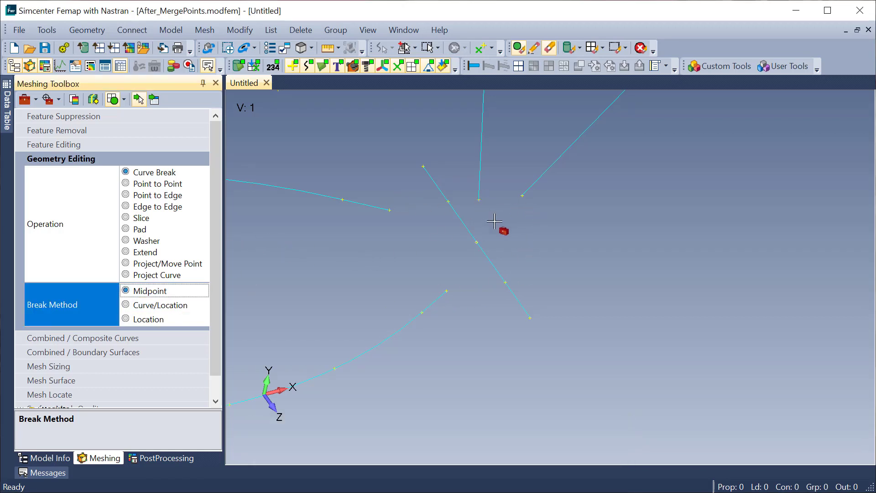
pyautogui.click(473, 239)
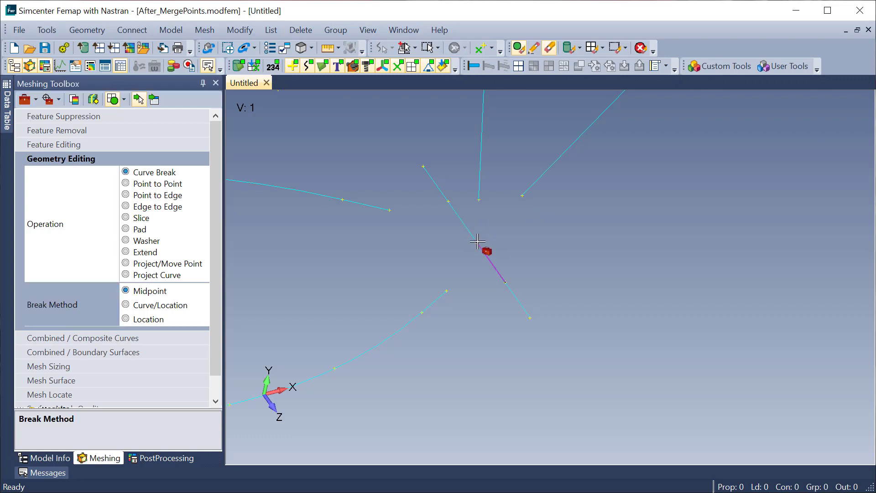
pyautogui.click(478, 242)
pyautogui.click(138, 98)
pyautogui.scroll(-8, 545, 295)
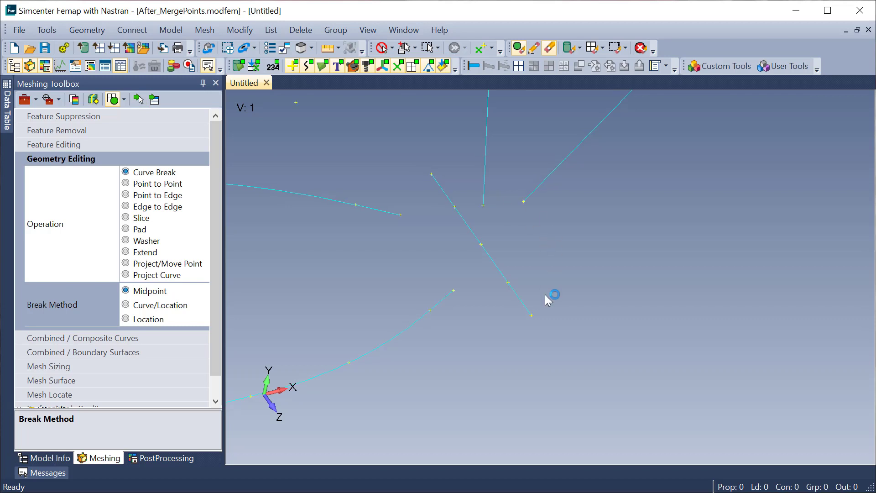
pyautogui.scroll(-6, 491, 338)
pyautogui.moveTo(493, 323); pyautogui.dragTo(473, 294, button='middle')
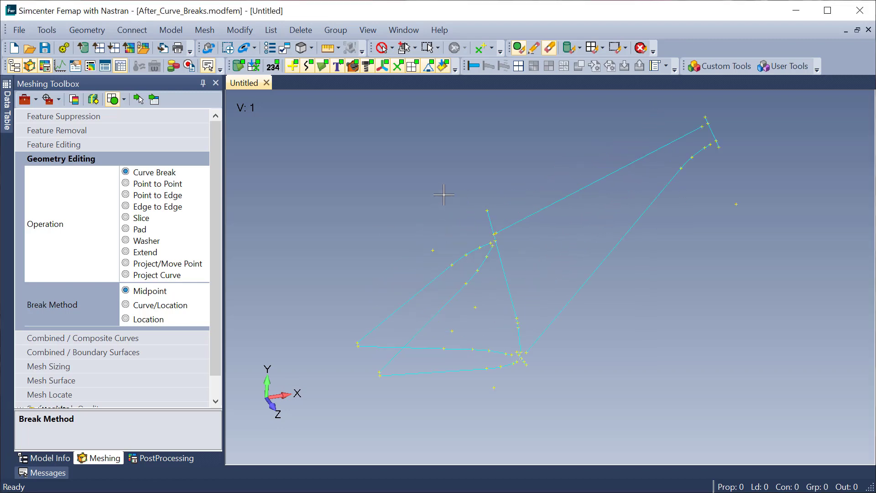
# Mesh all the frame curves with elements and nodes, using the assigned meshing attributes as the property.
pyautogui.click(58, 458)
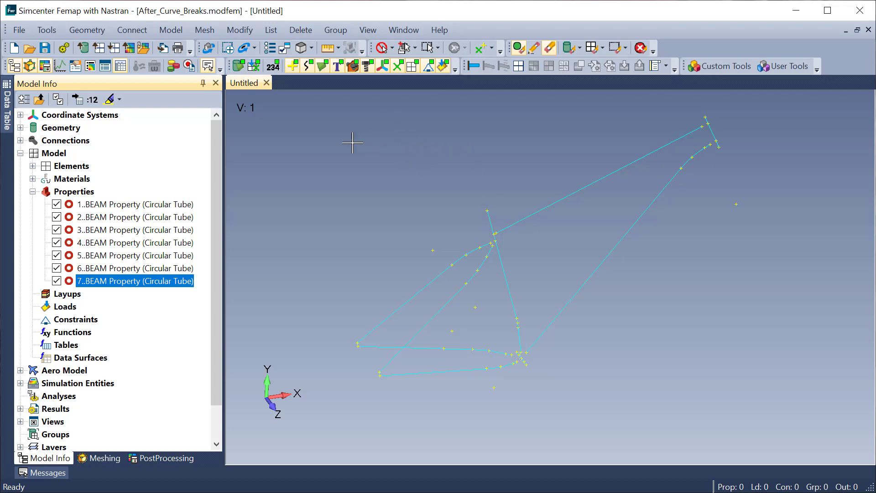
pyautogui.click(205, 30)
pyautogui.moveTo(274, 78)
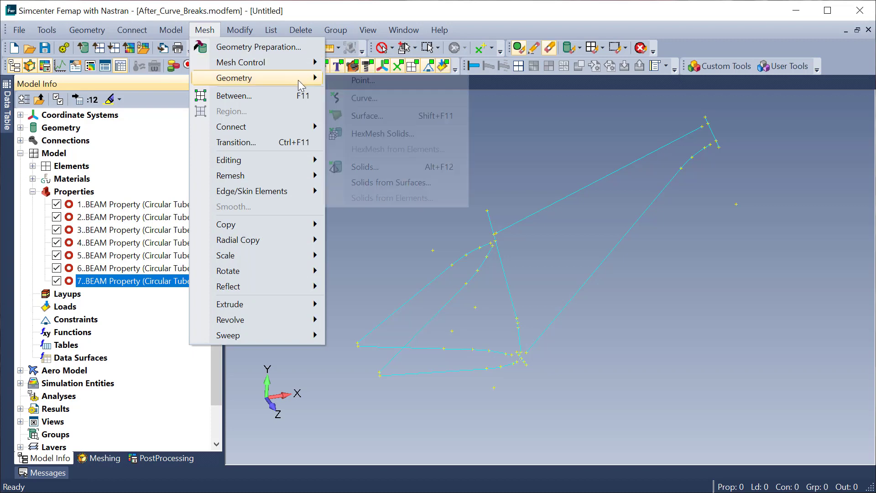
pyautogui.click(407, 97)
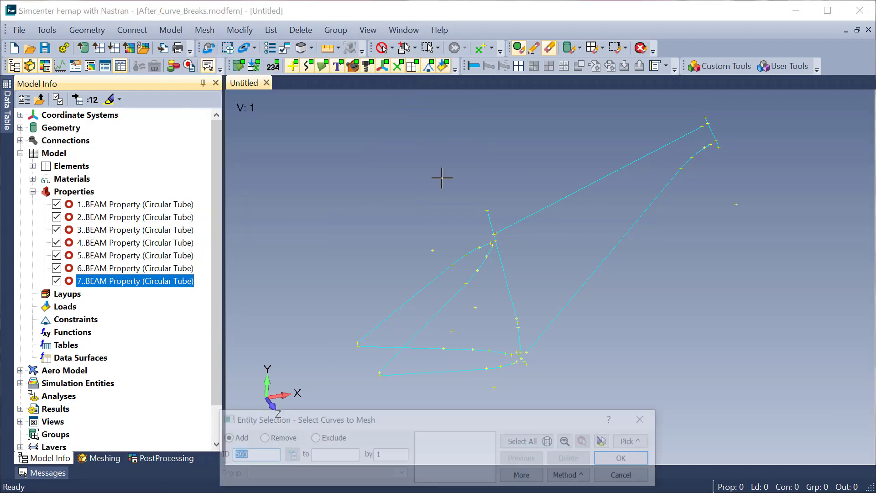
pyautogui.click(570, 441)
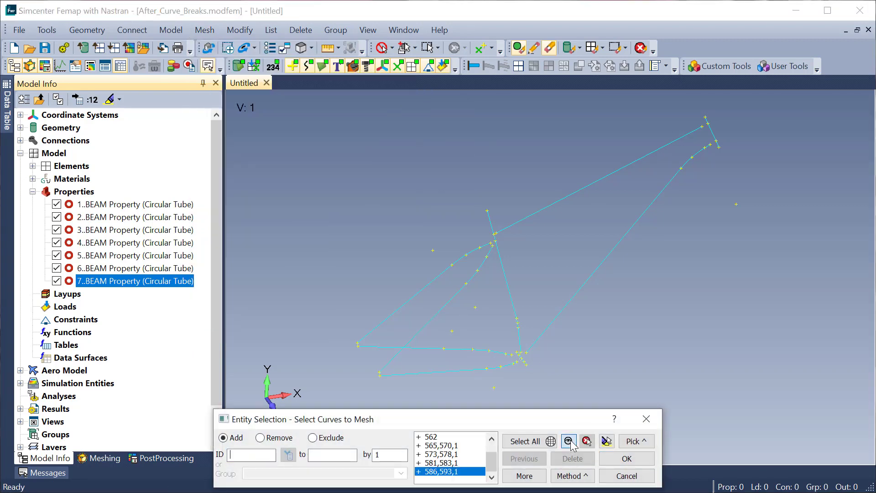
pyautogui.click(626, 459)
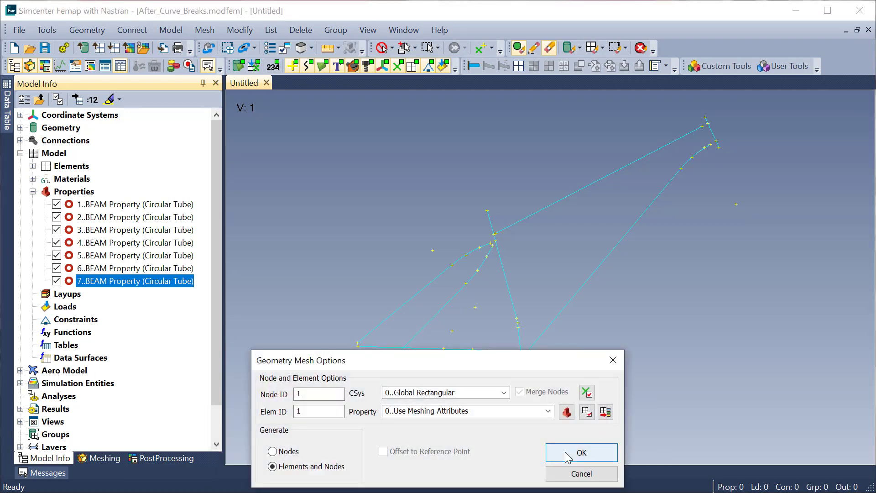
pyautogui.click(589, 452)
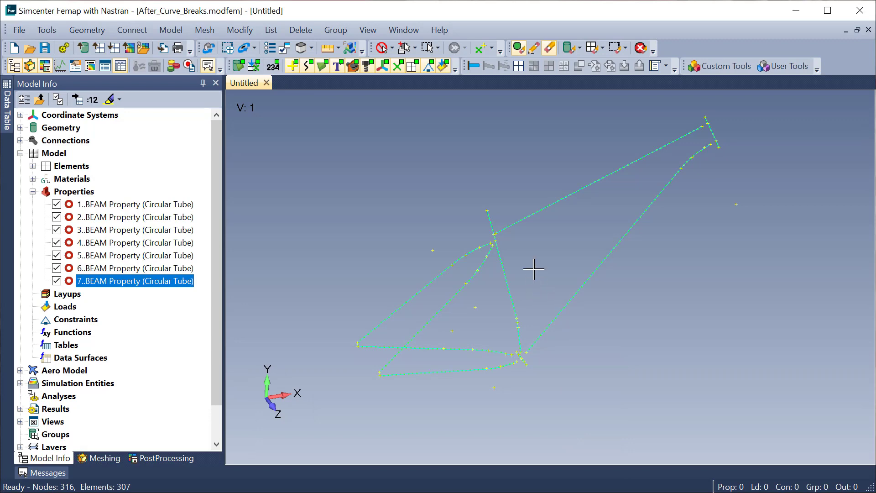
# Display the beam elements with Thickness/Cross Section and inspect the frame's tubes from different angles.
pyautogui.click(311, 48)
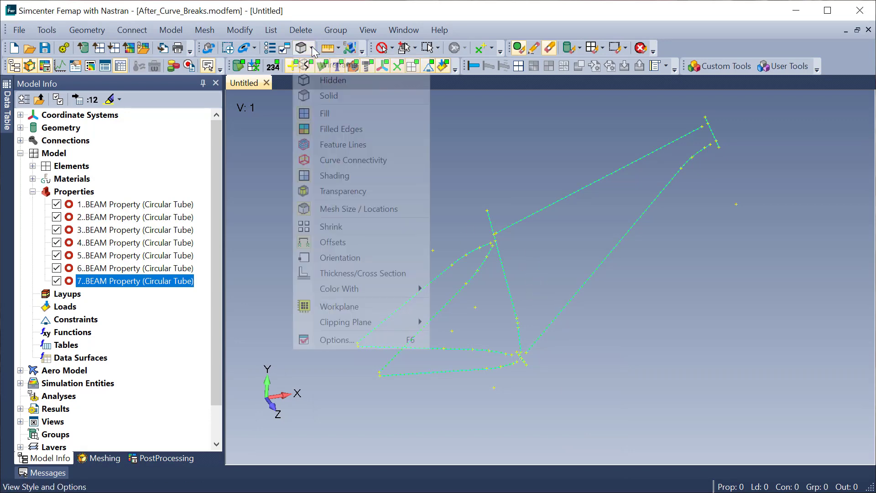
pyautogui.click(374, 273)
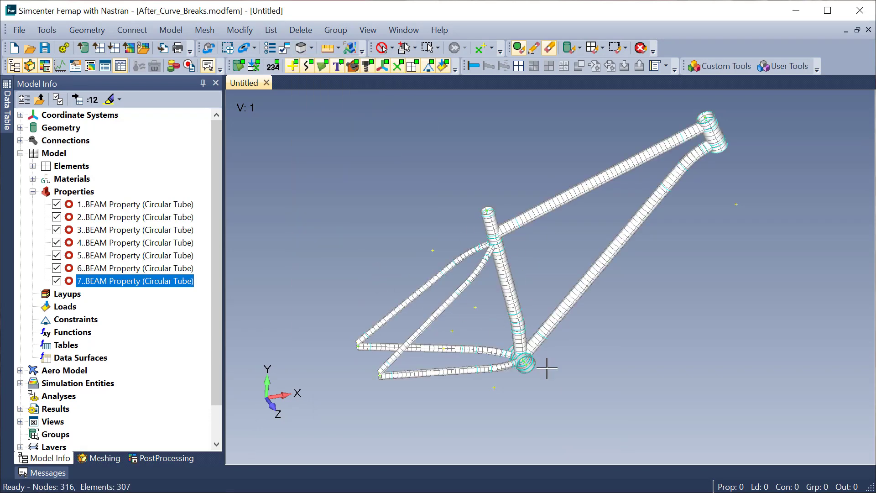
pyautogui.moveTo(568, 354); pyautogui.dragTo(475, 381, button='middle')
pyautogui.moveTo(385, 401)
pyautogui.mouseDown(button='middle')
pyautogui.moveTo(383, 426)
pyautogui.moveTo(381, 400)
pyautogui.moveTo(446, 417)
pyautogui.moveTo(392, 395)
pyautogui.moveTo(371, 401)
pyautogui.mouseUp(button='middle')
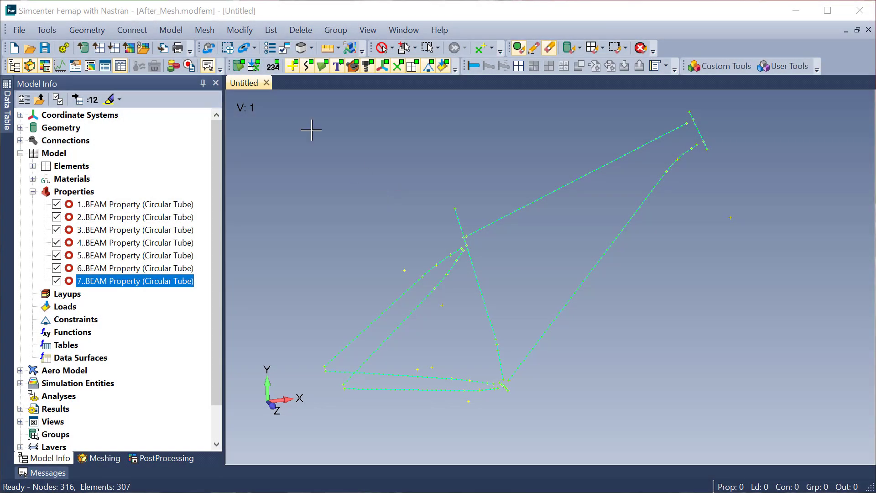
# Begin defining a new element and set its element type to Rigid.
pyautogui.click(182, 32)
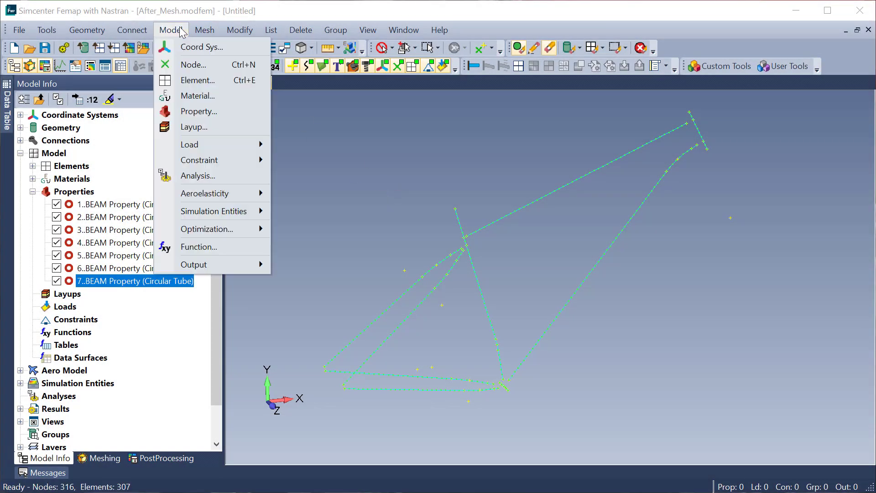
pyautogui.click(201, 80)
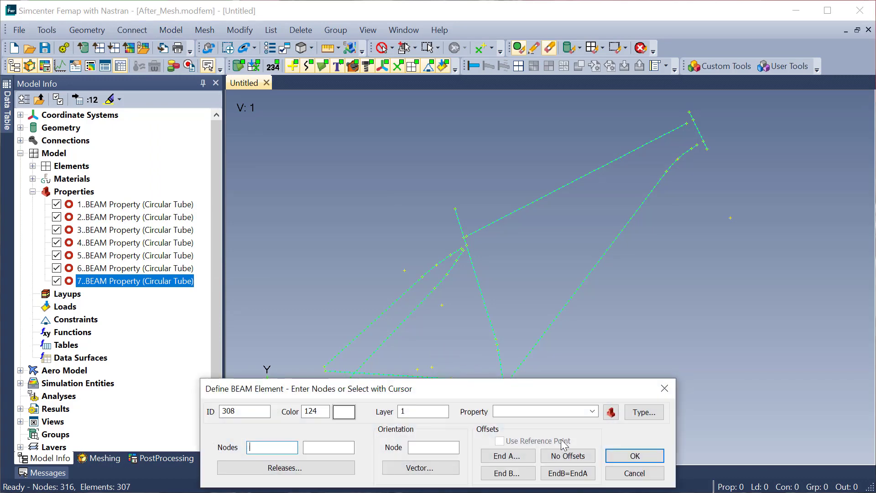
pyautogui.click(642, 412)
pyautogui.click(472, 377)
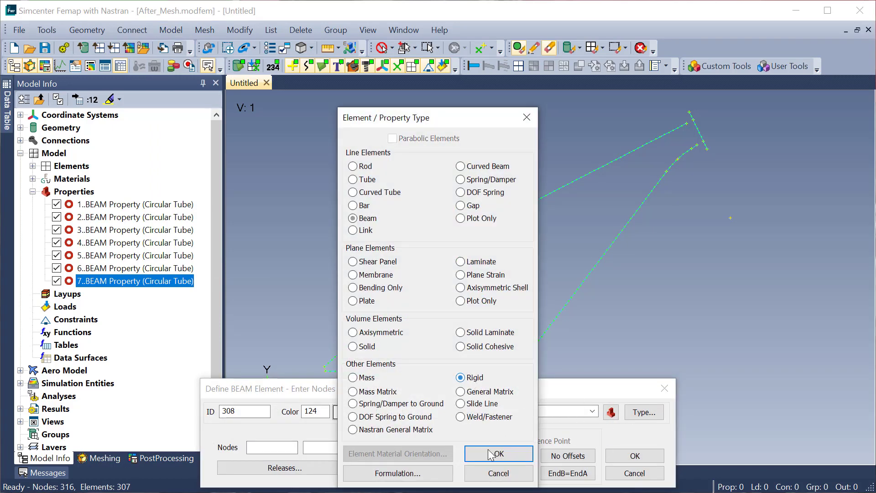
pyautogui.click(493, 452)
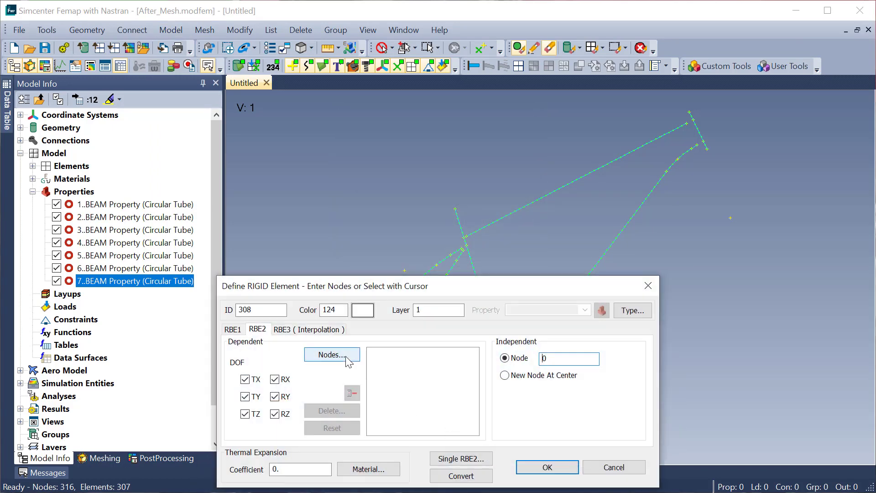
# Create an RBE2 element with the two seat stay end nodes as dependent and the adjacent seat tube node as independent.
pyautogui.click(332, 354)
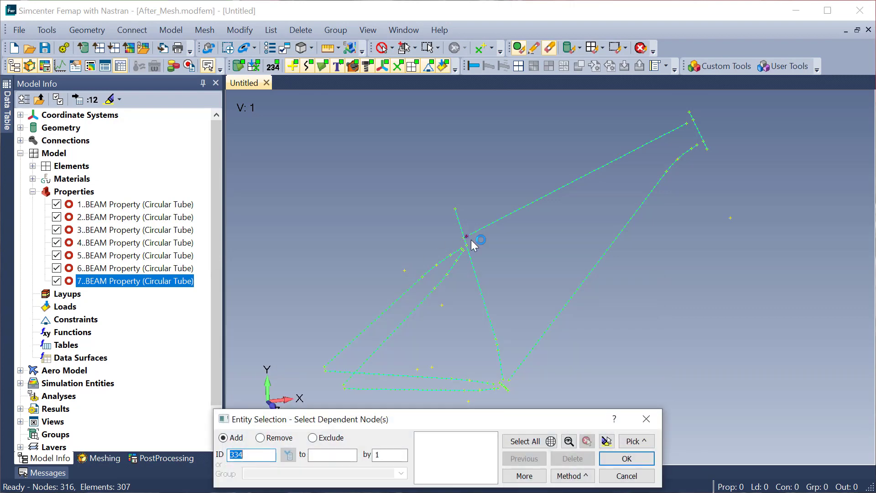
pyautogui.scroll(5, 468, 253)
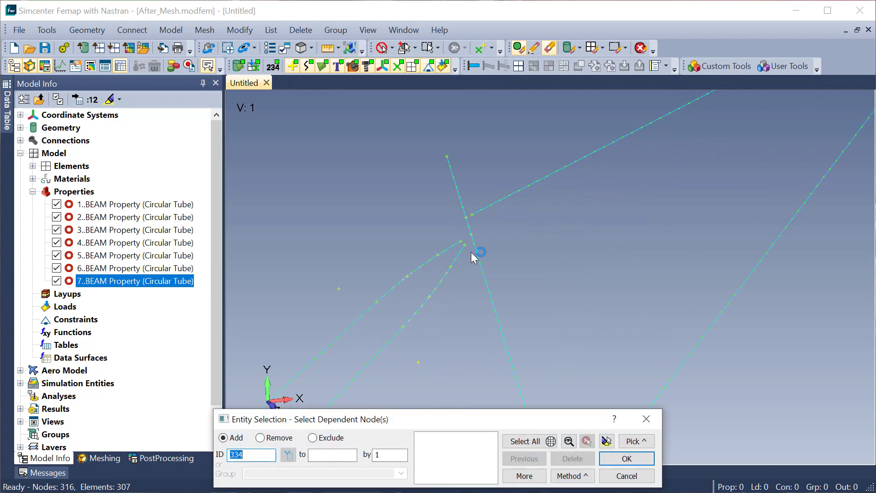
pyautogui.click(454, 231)
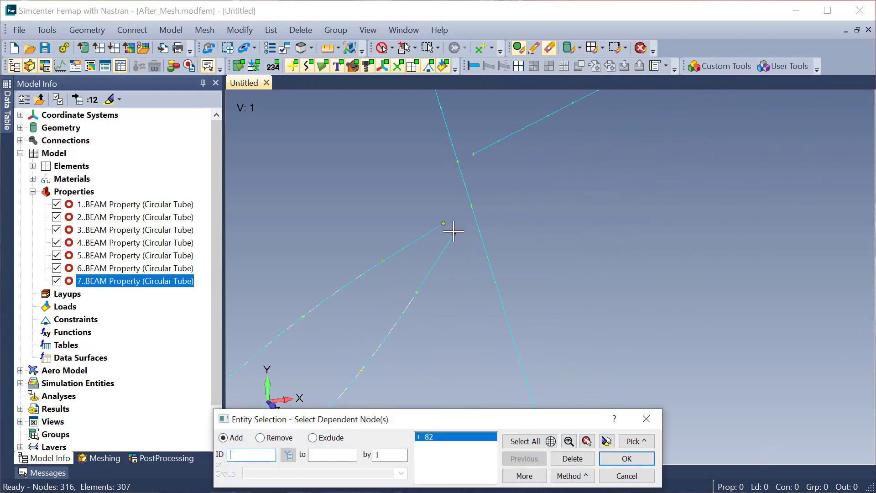
pyautogui.click(454, 231)
pyautogui.press('Return')
pyautogui.click(562, 354)
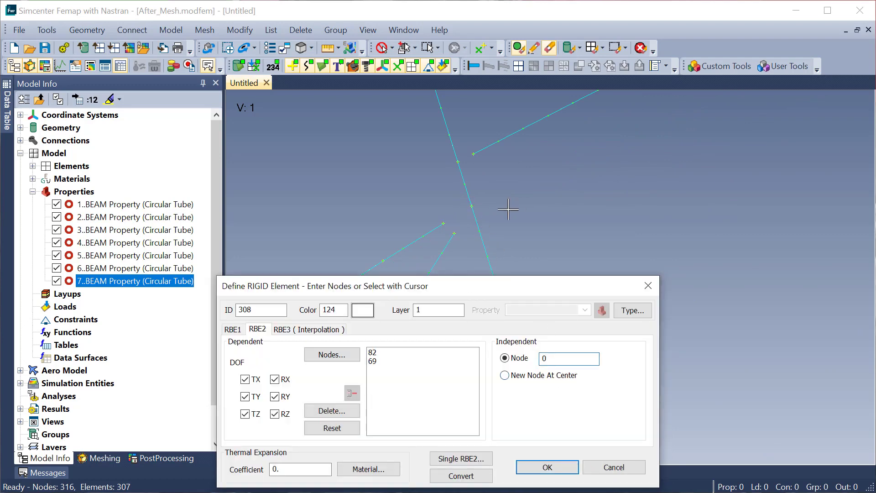
pyautogui.click(471, 206)
pyautogui.press('Return')
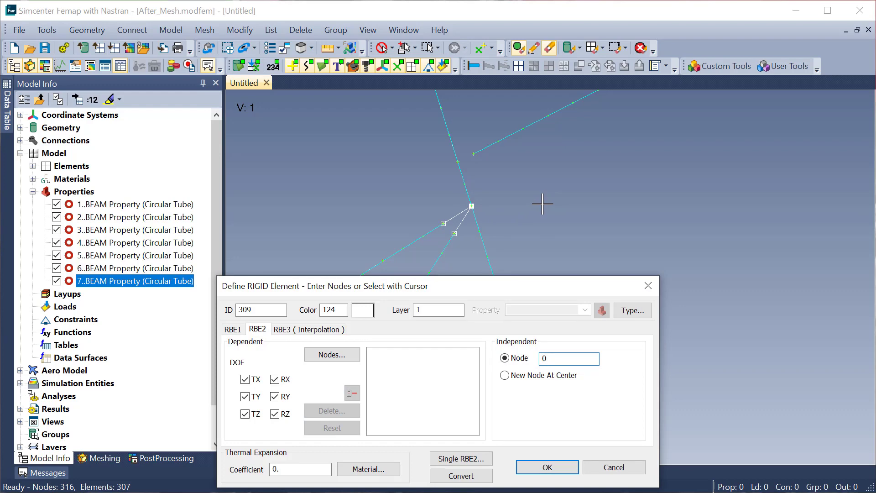
# Create an RBE2 element with the seat tube node at the top tube junction as dependent and the top tube's end node as independent.
pyautogui.click(352, 355)
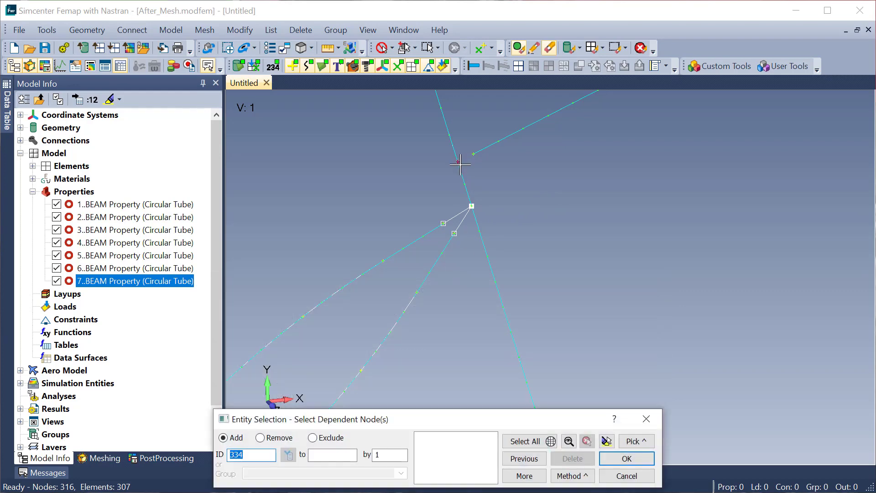
pyautogui.click(460, 164)
pyautogui.press('Return')
pyautogui.click(557, 364)
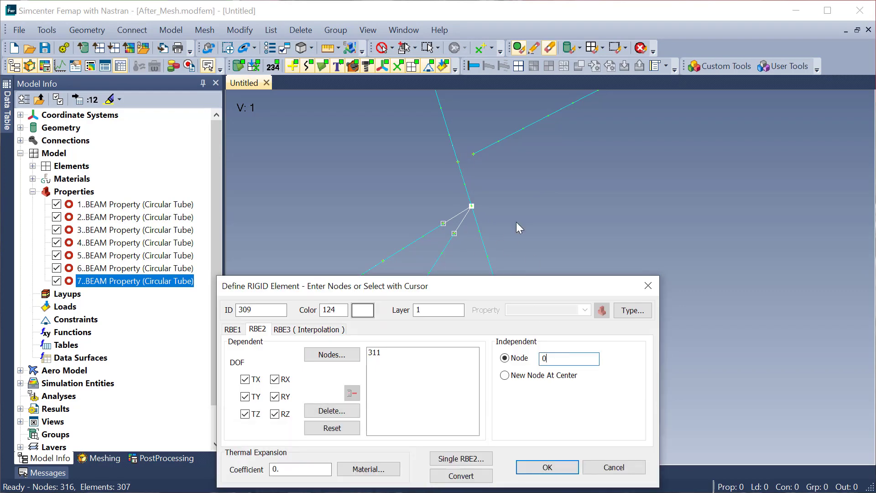
pyautogui.click(474, 155)
pyautogui.press('Return')
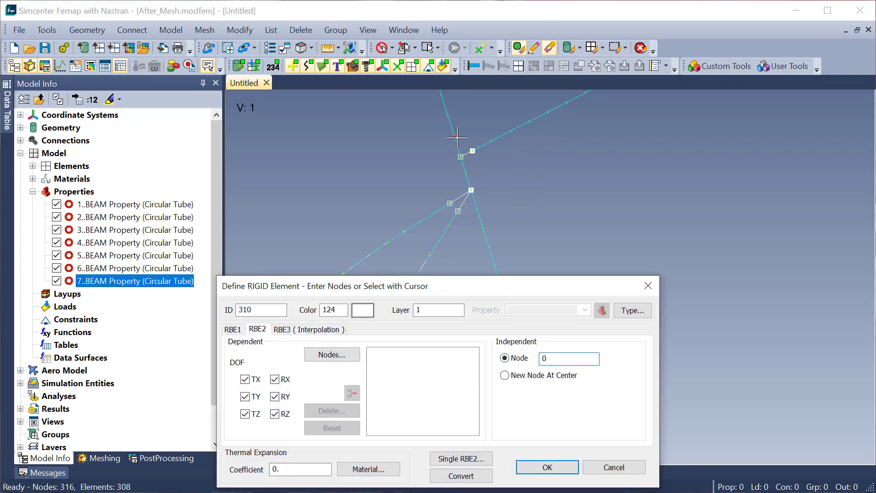
# Clear all draw/erase selections to redisplay the frame's solid geometry around the rear dropout.
pyautogui.scroll(-10, 669, 165)
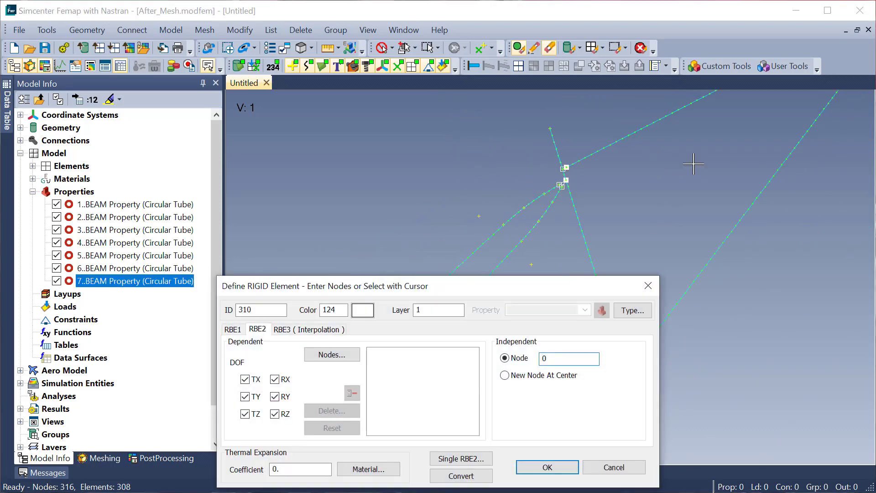
pyautogui.scroll(8, 562, 234)
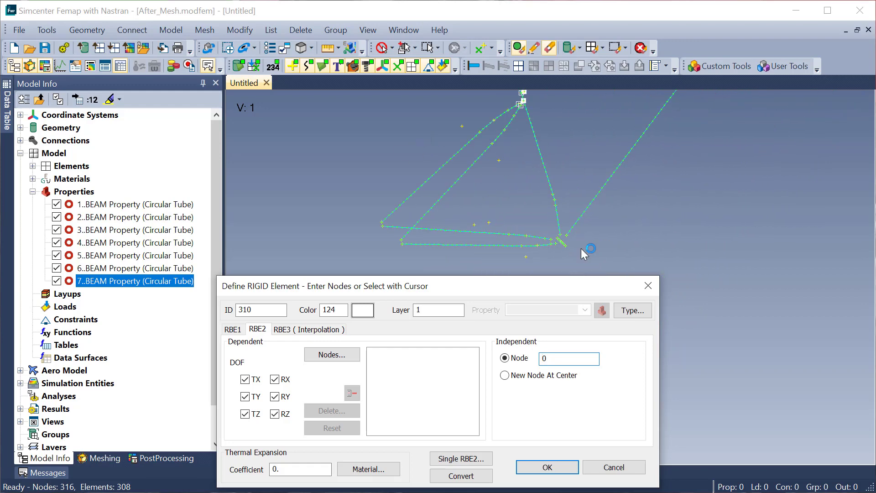
pyautogui.scroll(2, 562, 233)
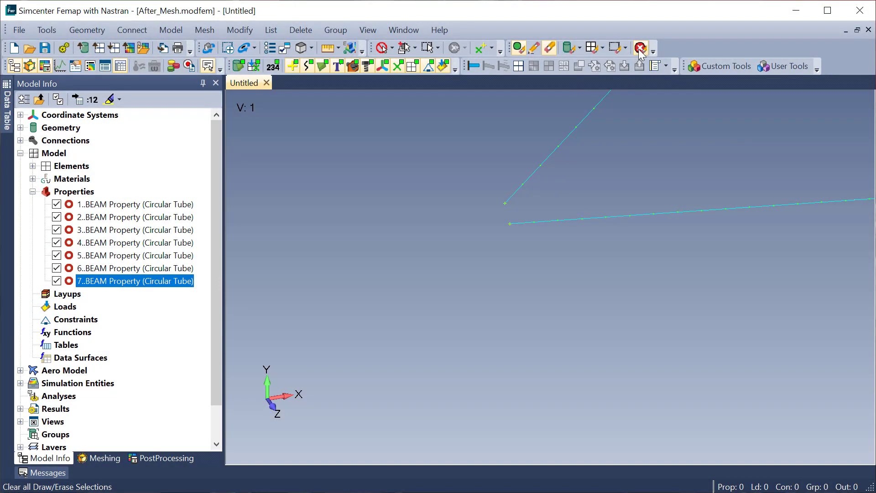
pyautogui.click(640, 49)
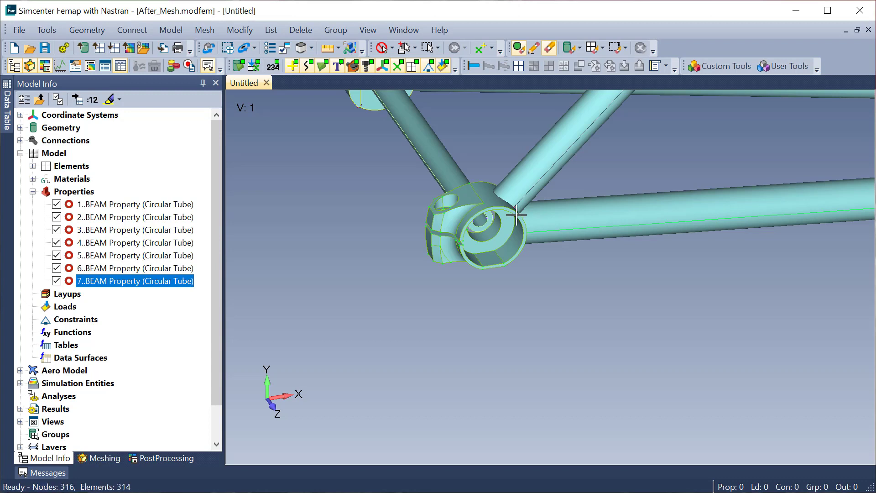
pyautogui.scroll(3, 513, 213)
pyautogui.scroll(1, 513, 212)
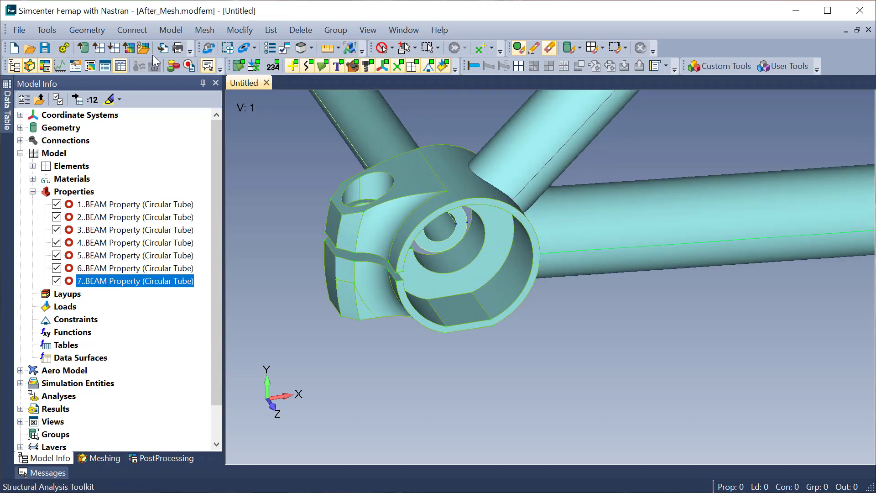
# Create a node at the center of the circular edge inside the near rear dropout, using the Center locate method.
pyautogui.click(163, 32)
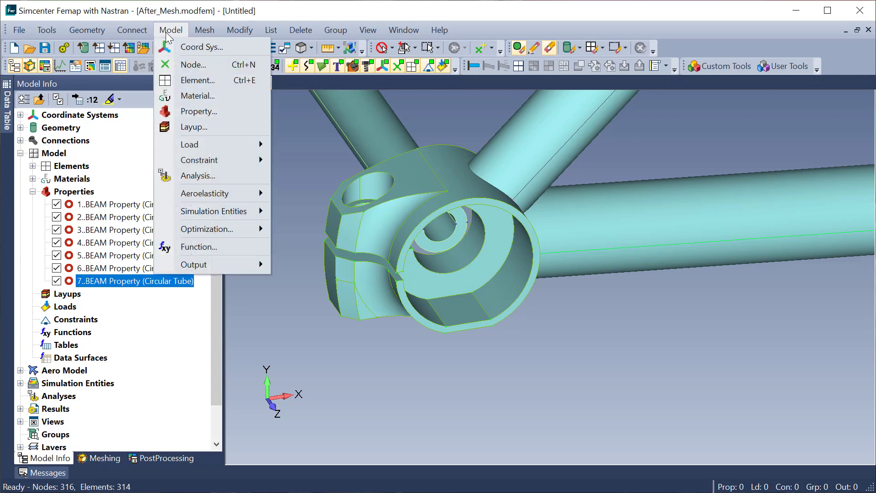
pyautogui.click(191, 64)
pyautogui.click(537, 475)
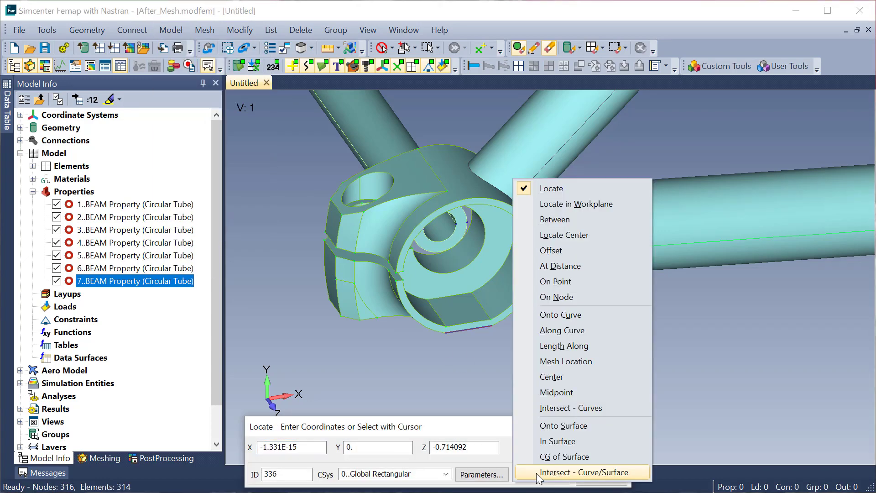
pyautogui.click(565, 380)
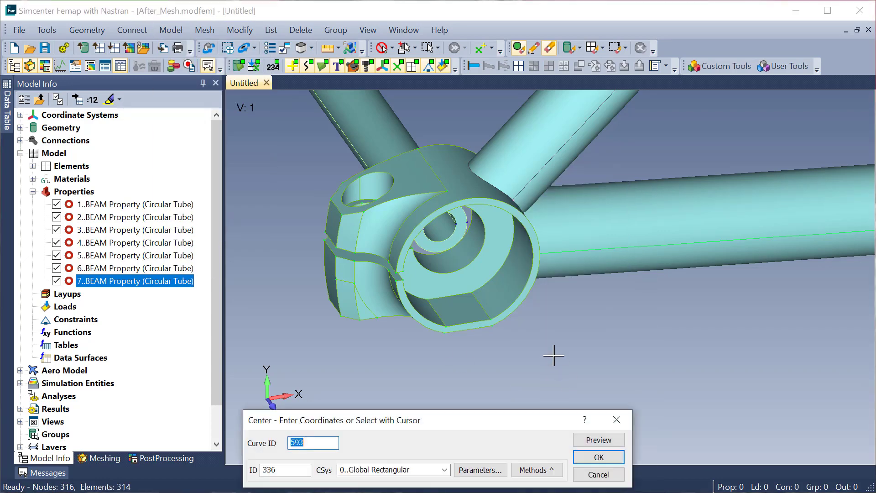
pyautogui.click(481, 253)
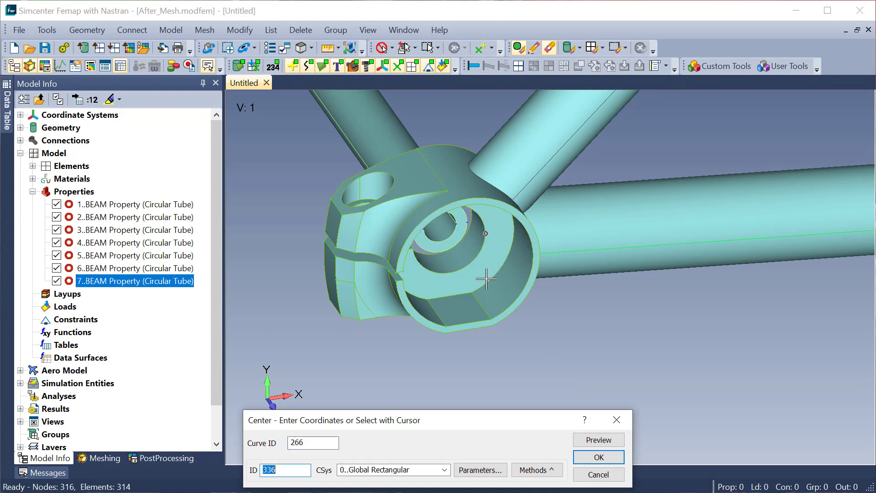
pyautogui.click(586, 456)
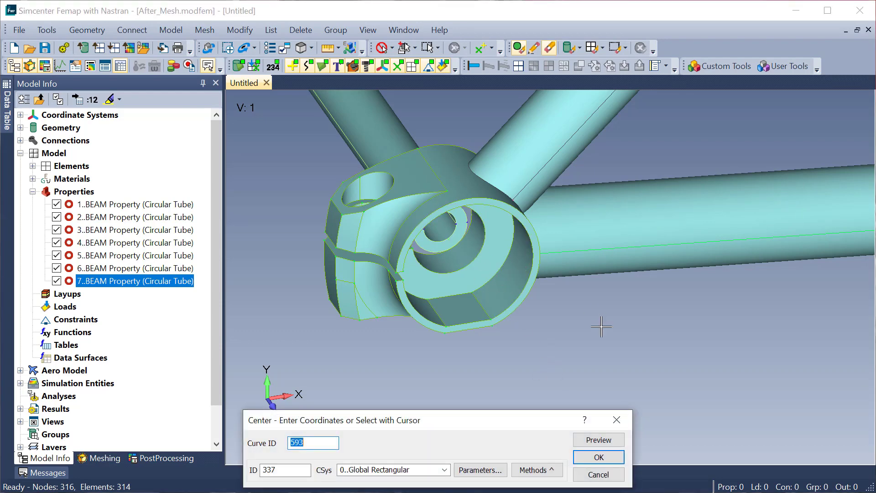
# Create a second node at the center of the circular edge in the opposite rear dropout and finish node creation.
pyautogui.scroll(-2, 634, 331)
pyautogui.scroll(-3, 629, 315)
pyautogui.moveTo(460, 186); pyautogui.dragTo(730, 224, button='middle')
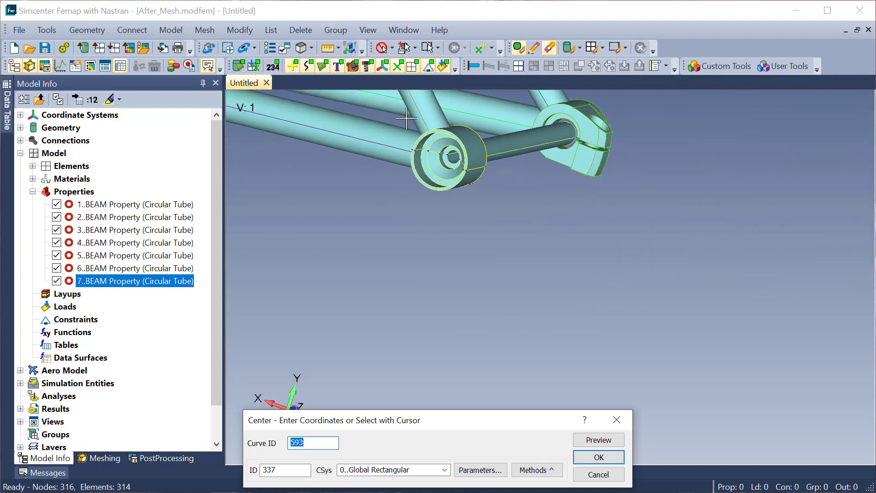
pyautogui.click(438, 142)
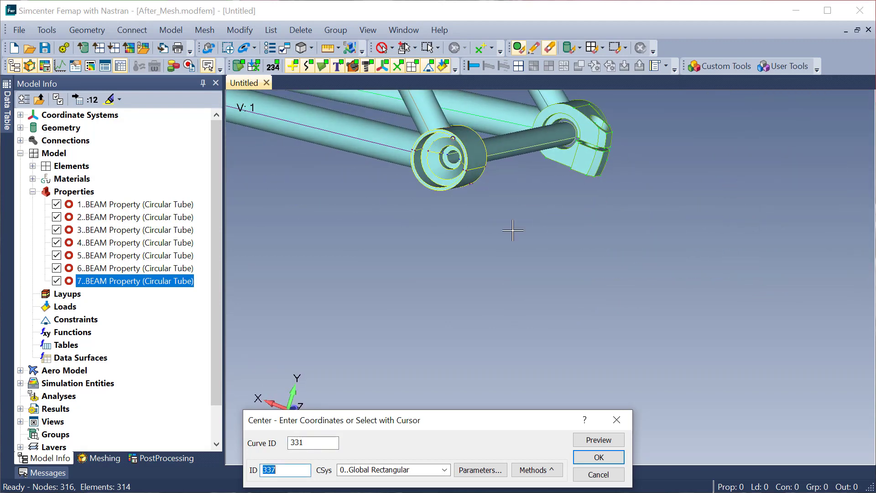
pyautogui.click(599, 457)
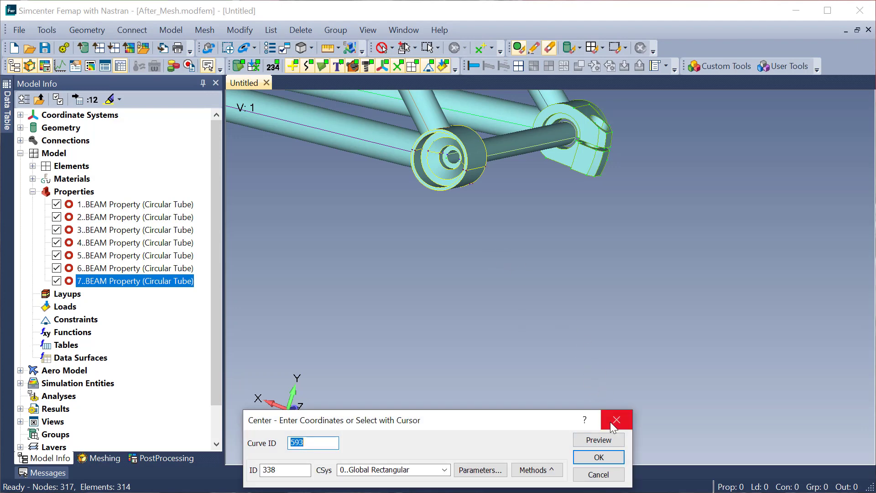
pyautogui.click(614, 427)
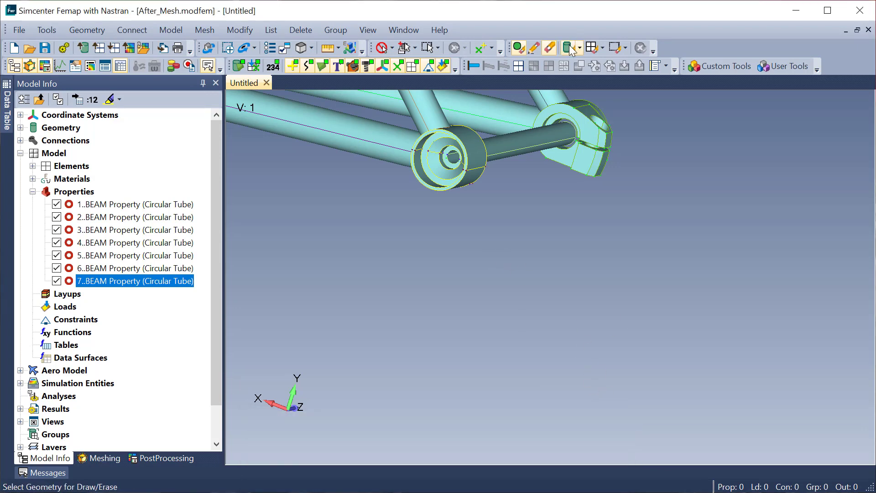
# Hide all solid geometry so only the mesh nodes and beam elements are drawn.
pyautogui.click(569, 45)
pyautogui.click(524, 440)
pyautogui.click(621, 457)
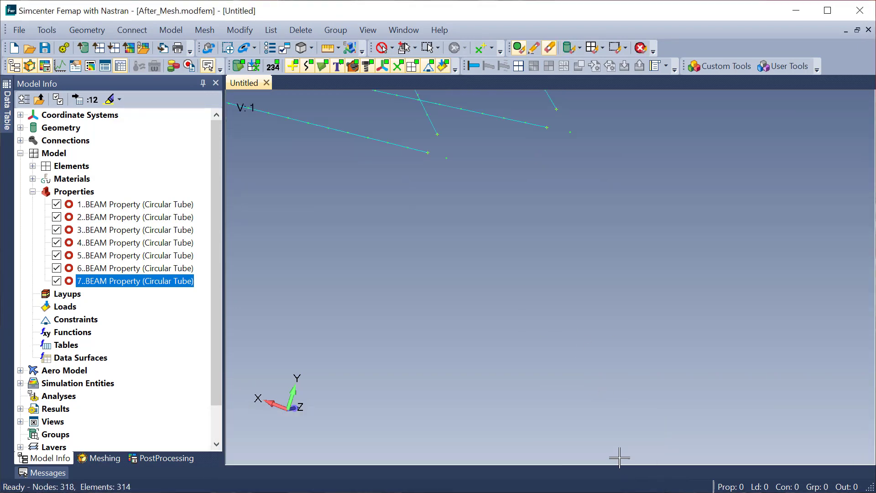
# Create an RBE2 element at a rear dropout with the chain stay and seat stay end nodes dependent and the dropout center node independent.
pyautogui.scroll(-2, 464, 342)
pyautogui.scroll(6, 443, 183)
pyautogui.click(171, 30)
pyautogui.click(188, 77)
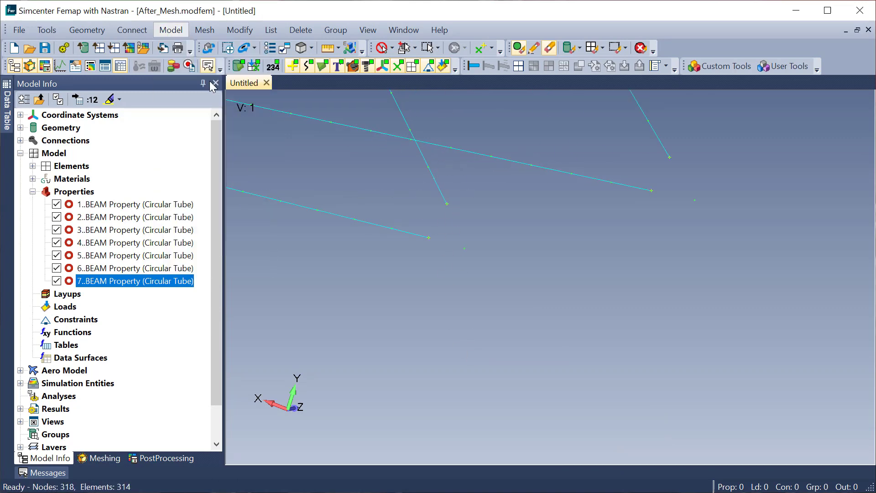
pyautogui.click(336, 355)
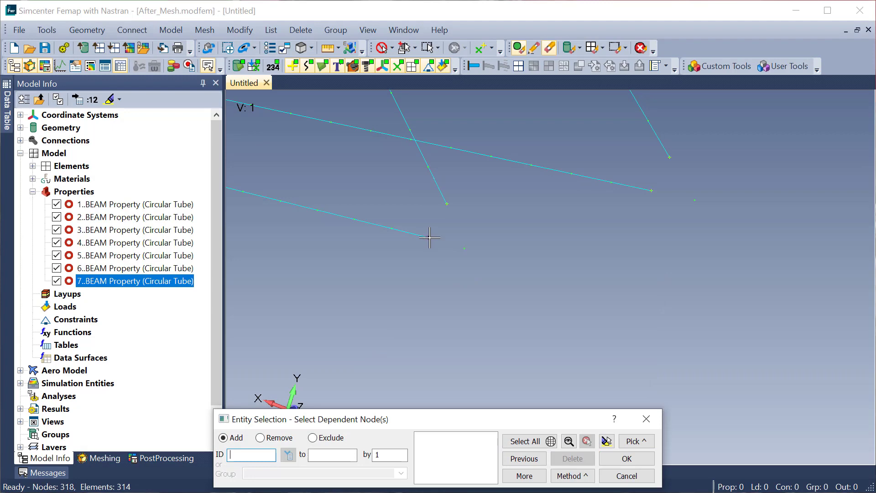
pyautogui.click(429, 238)
pyautogui.click(445, 208)
pyautogui.press('Return')
pyautogui.click(554, 360)
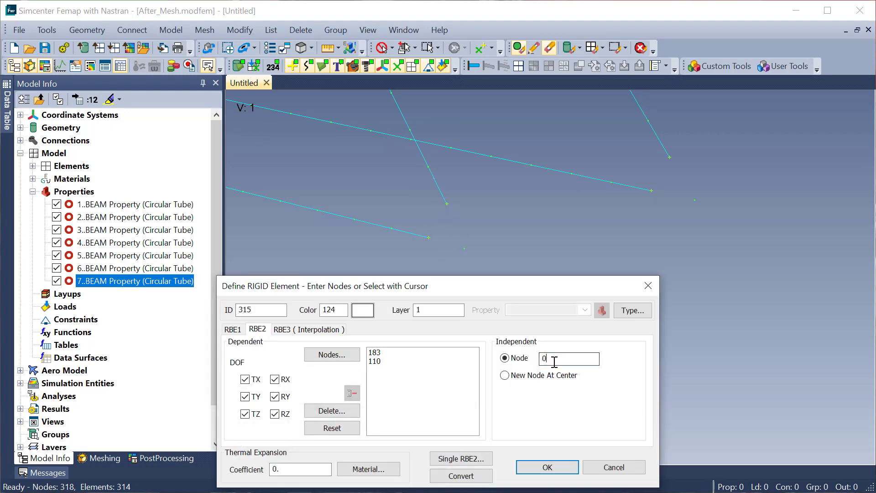
pyautogui.press('Return')
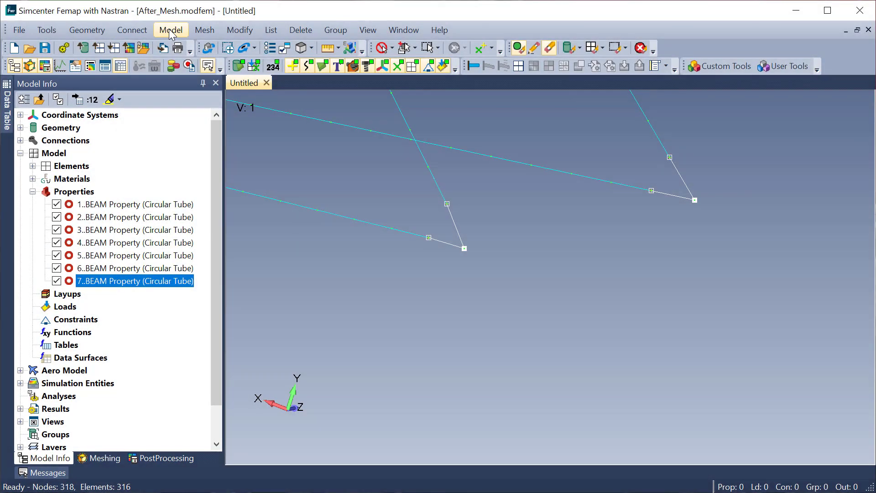
# Start a nodal constraint and create constraint set 1 without a title.
pyautogui.click(171, 30)
pyautogui.moveTo(249, 161)
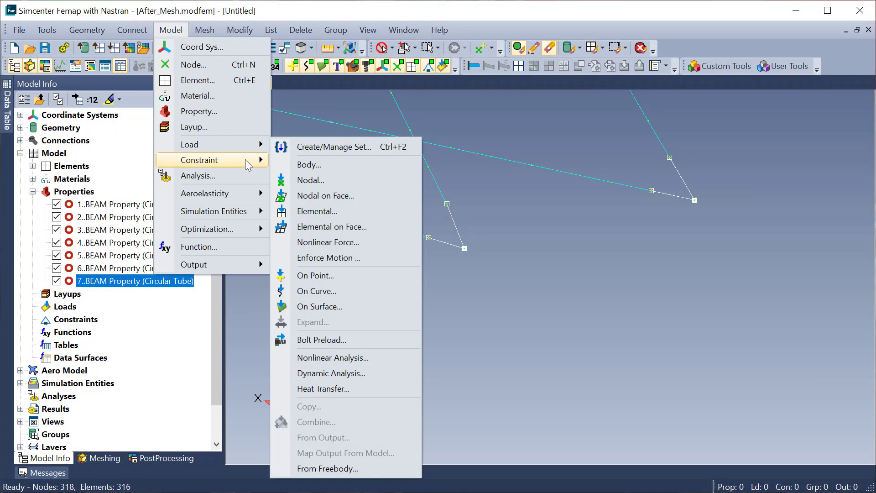
pyautogui.click(332, 180)
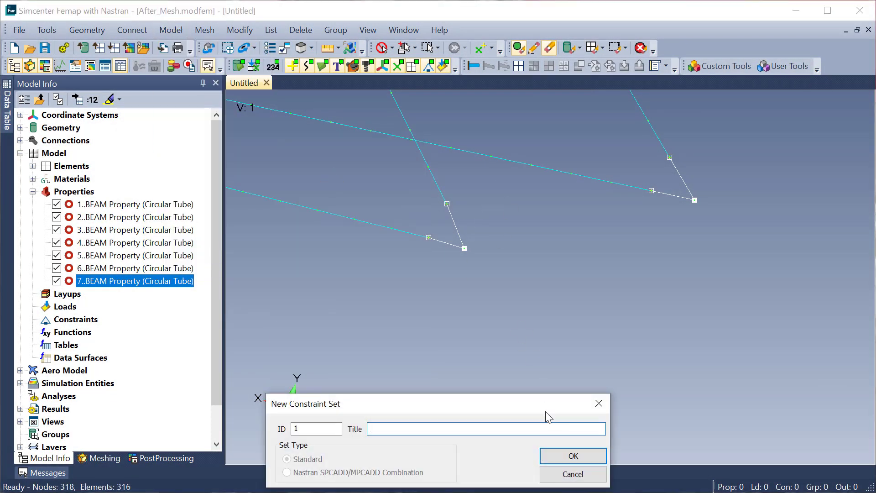
pyautogui.click(561, 459)
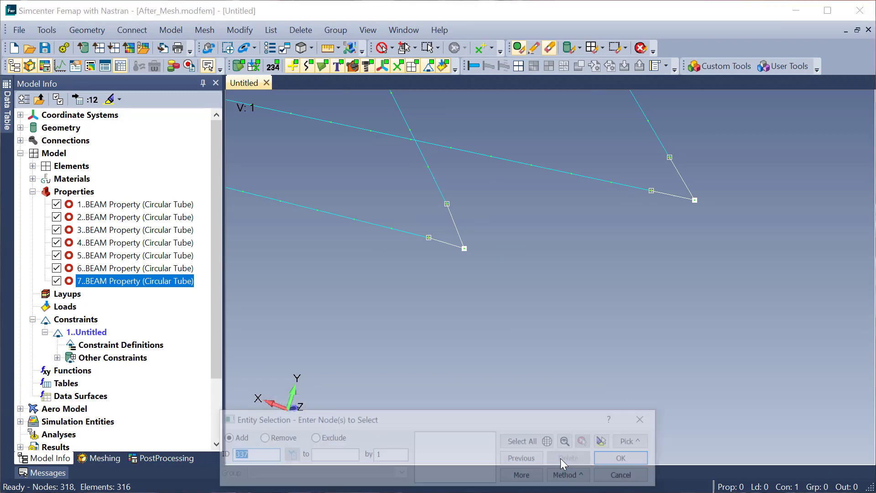
# Apply a Fixed constraint to the two rear dropout center nodes and finish constraint creation.
pyautogui.click(465, 250)
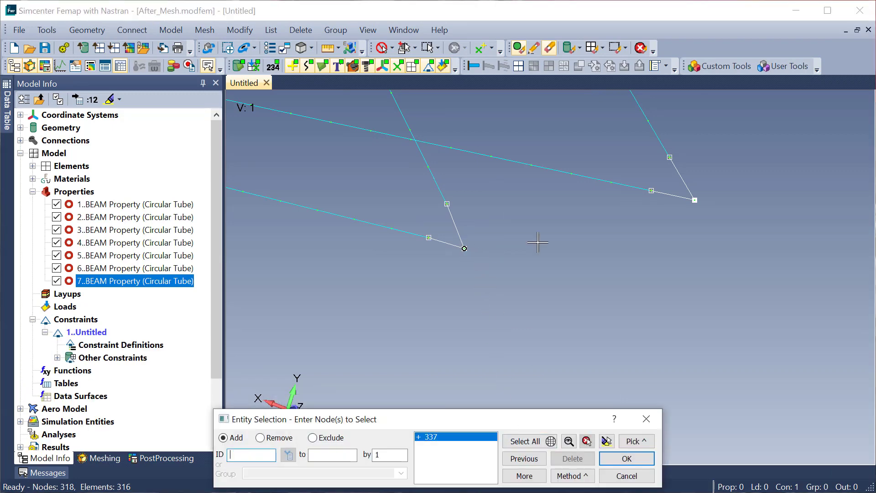
pyautogui.click(694, 200)
pyautogui.press('Return')
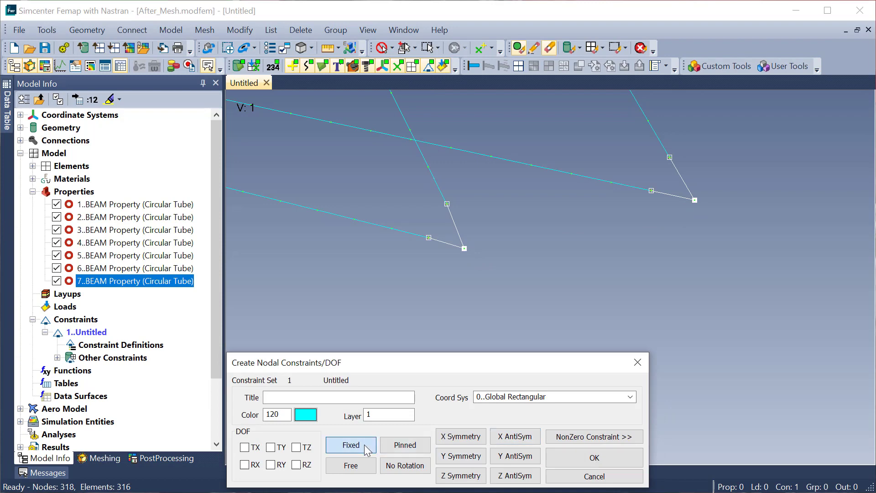
pyautogui.click(364, 444)
pyautogui.click(572, 459)
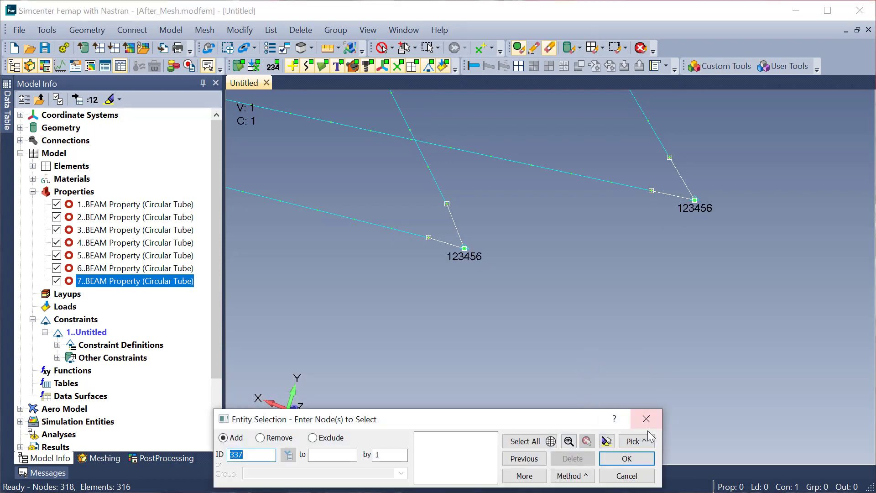
pyautogui.click(642, 418)
# View the whole constrained frame from the other side, fitted to the window.
pyautogui.scroll(-10, 641, 384)
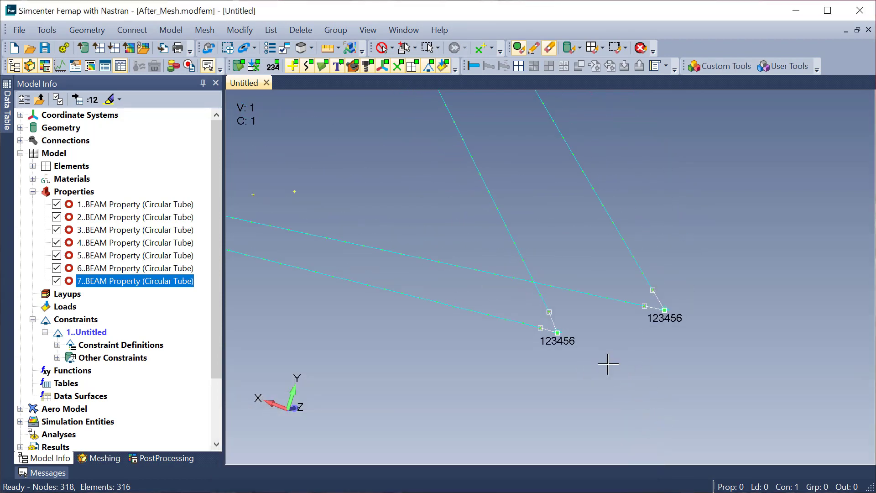
pyautogui.moveTo(756, 318); pyautogui.dragTo(382, 344, button='middle')
pyautogui.hotkey('ctrl', 'a')
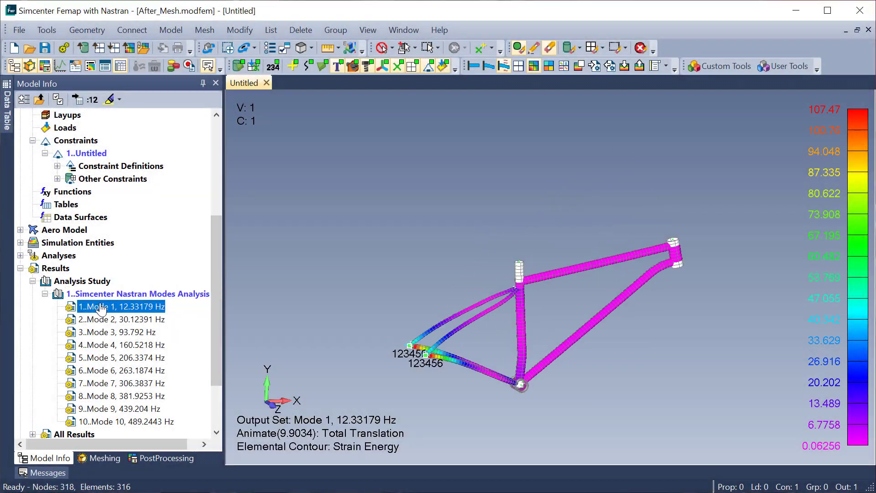
# Examine the animated mode shapes and strain energy contours of modes 2 through 10 from the modes analysis.
pyautogui.click(109, 320)
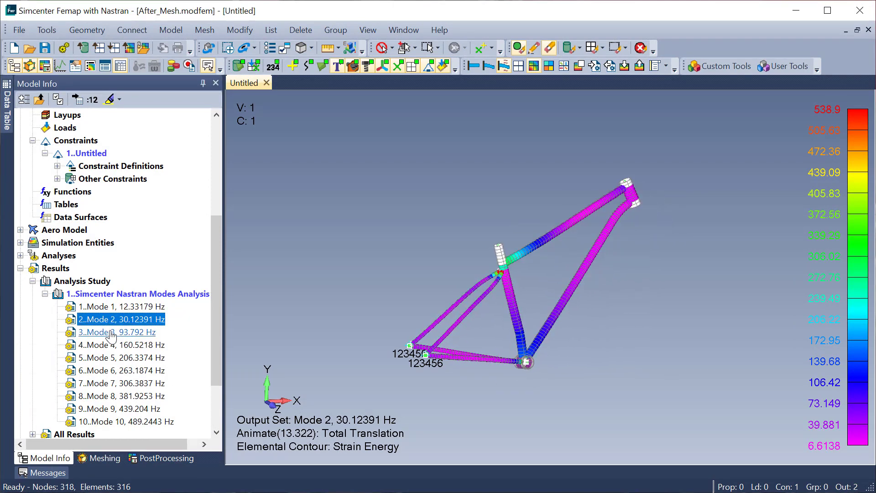
pyautogui.click(112, 332)
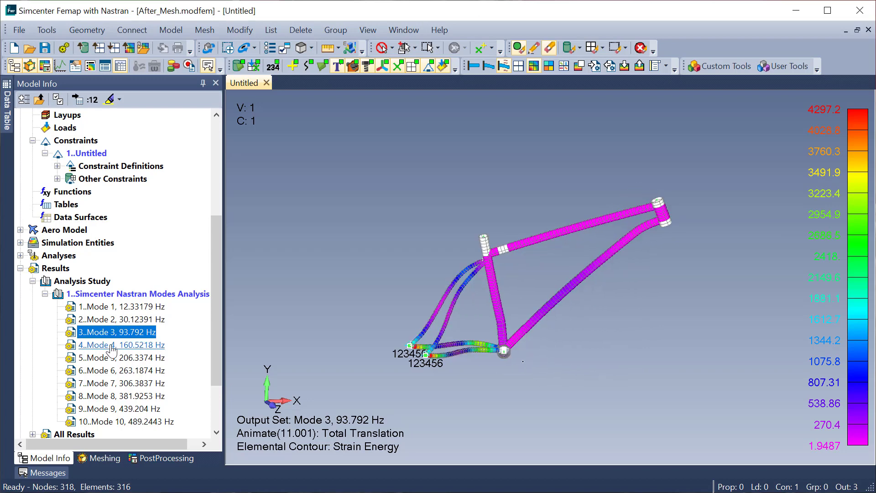
pyautogui.click(111, 346)
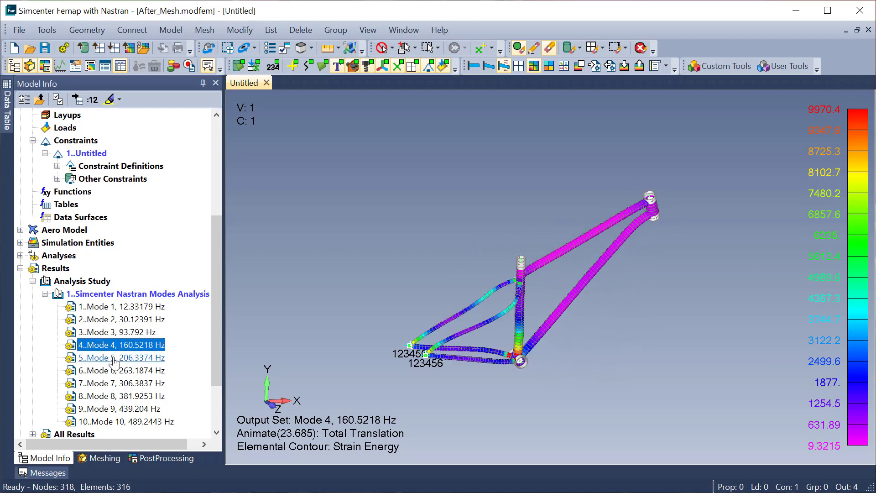
pyautogui.click(114, 359)
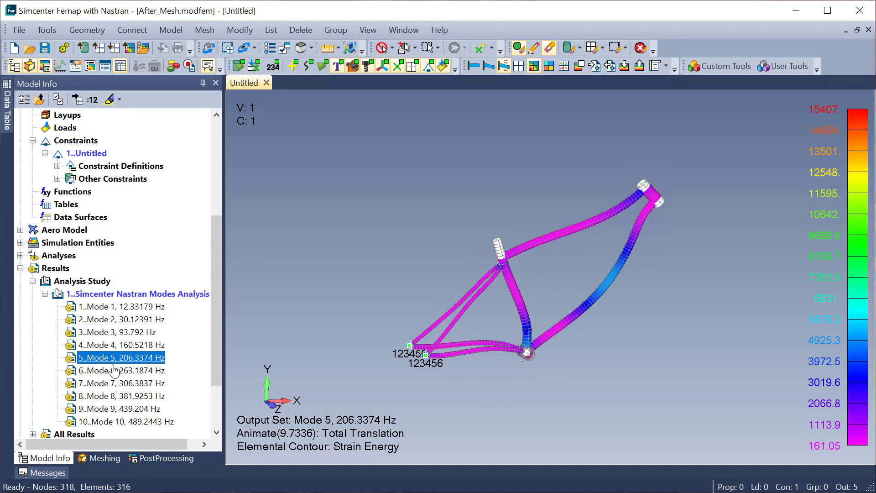
pyautogui.click(115, 372)
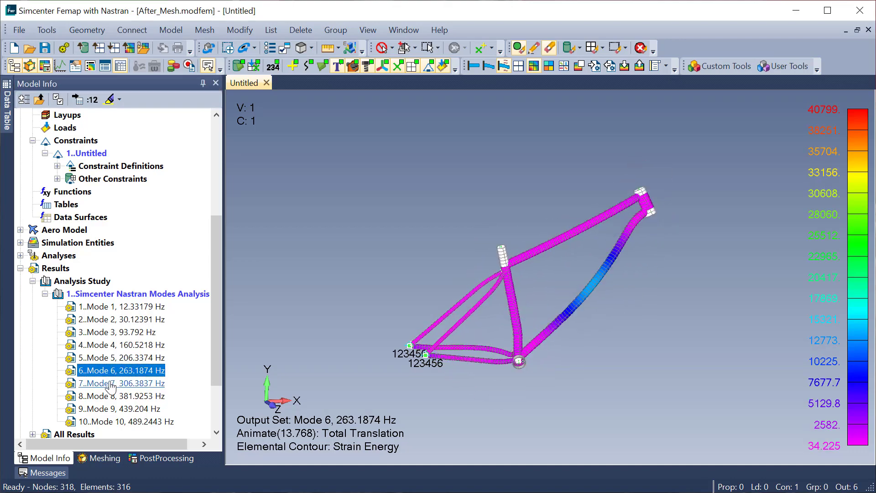
pyautogui.click(113, 384)
pyautogui.click(114, 396)
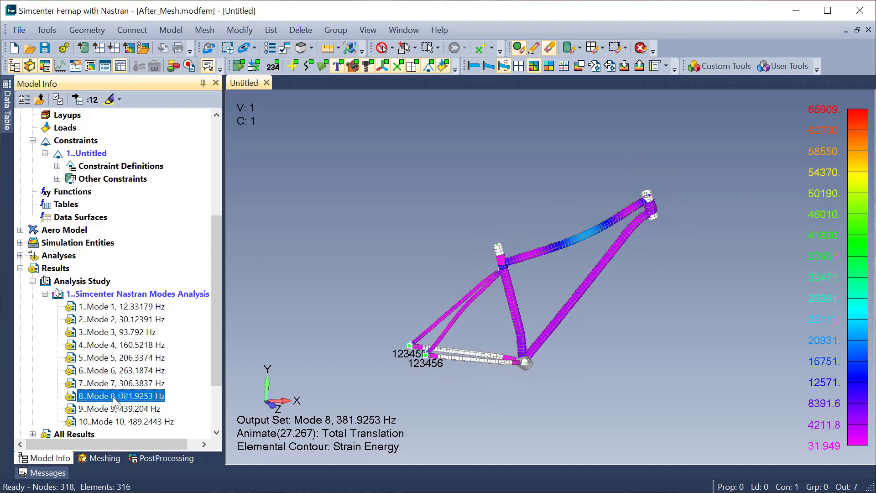
pyautogui.click(112, 410)
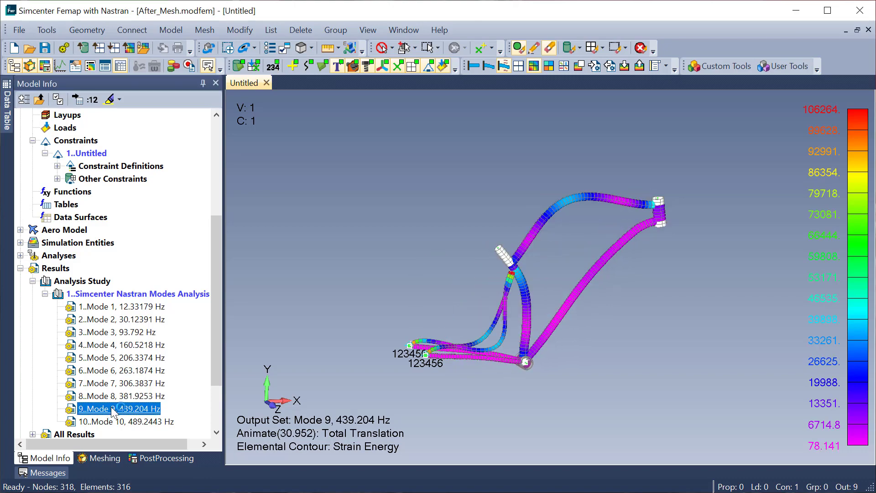
pyautogui.click(131, 422)
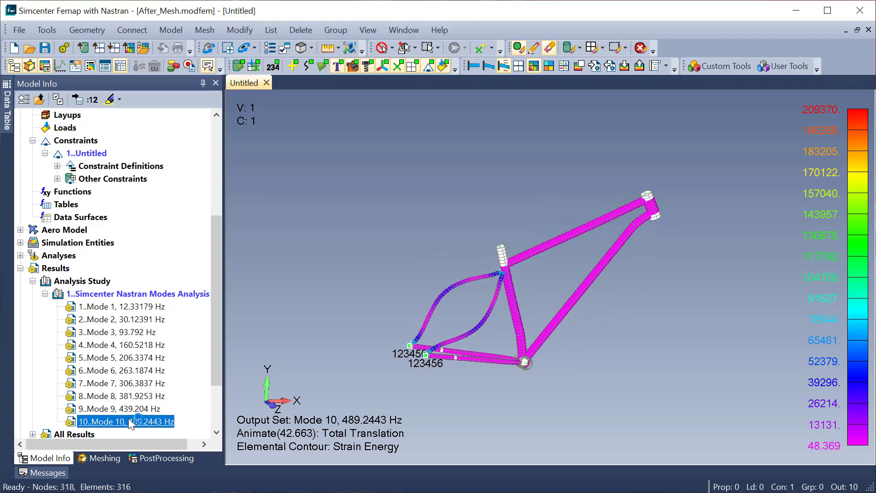